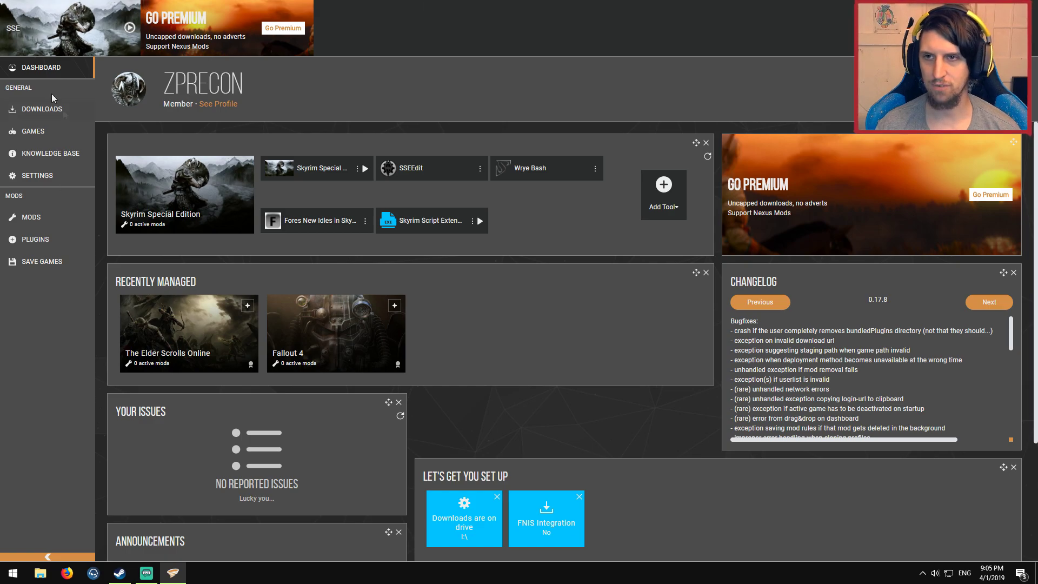
# Review the managed and discovered games and the available game scan options.
pyautogui.click(64, 132)
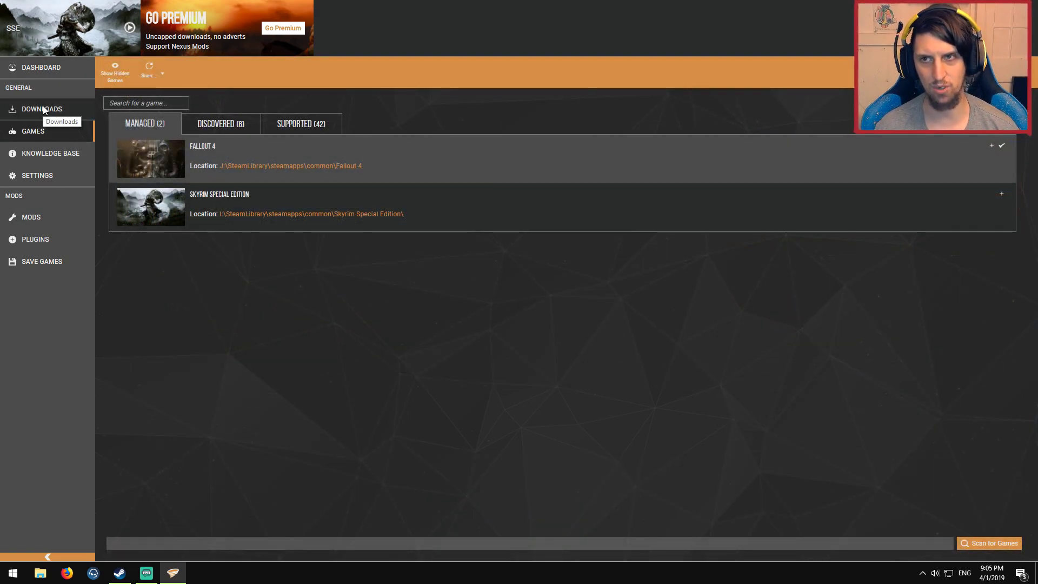
pyautogui.click(52, 64)
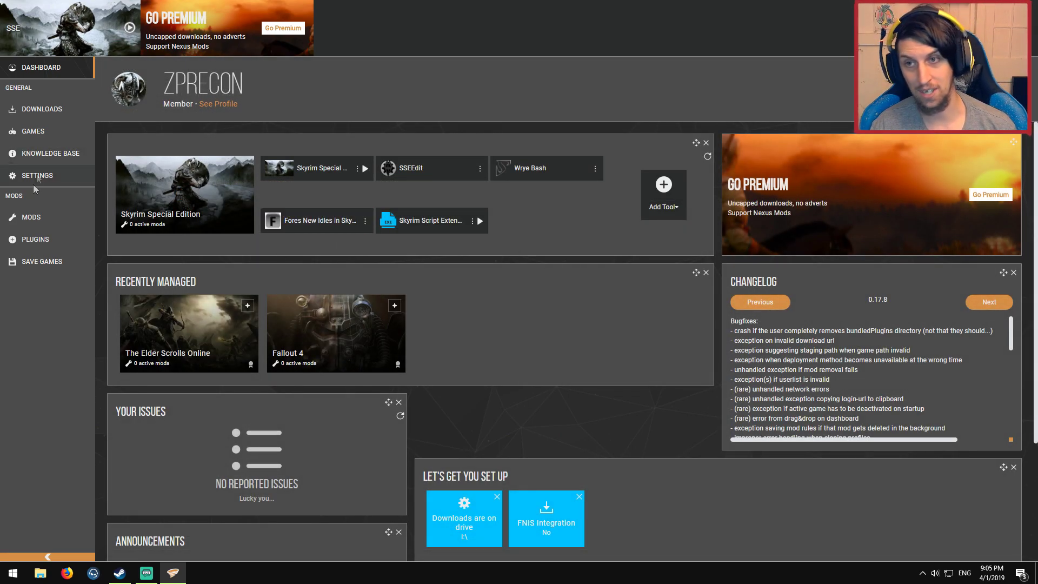
pyautogui.click(50, 132)
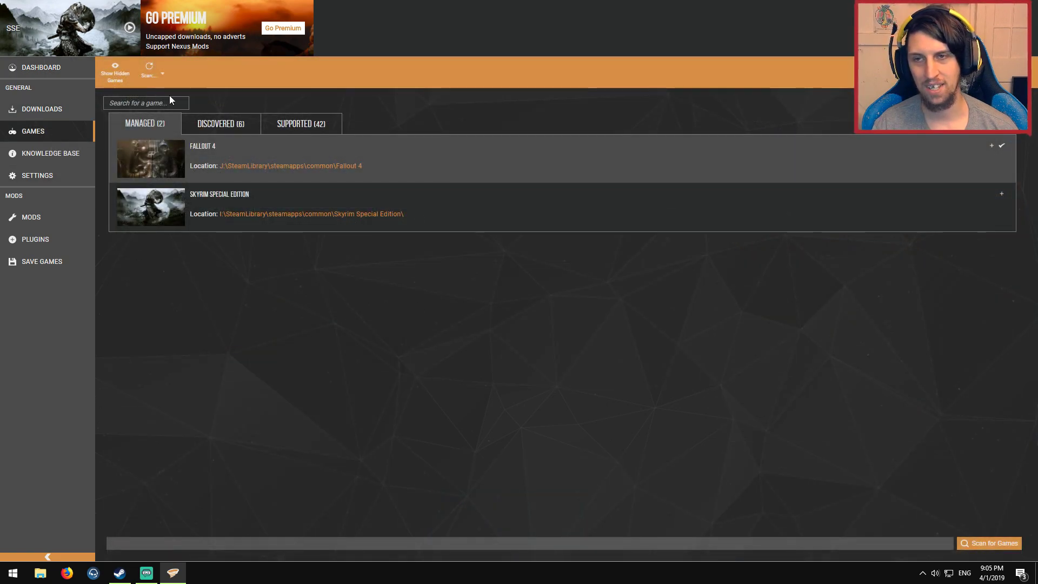
pyautogui.click(162, 74)
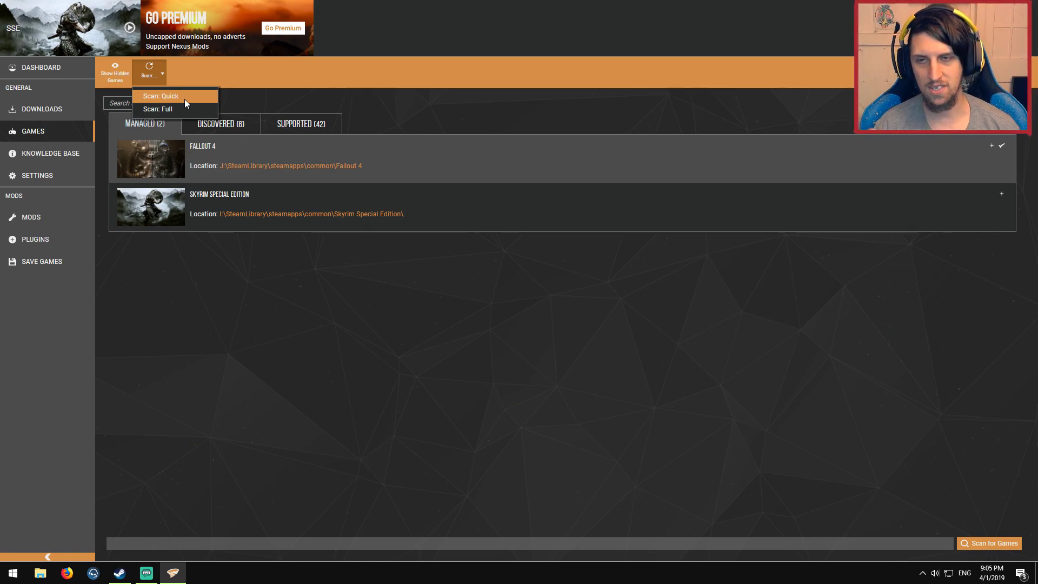
pyautogui.click(377, 303)
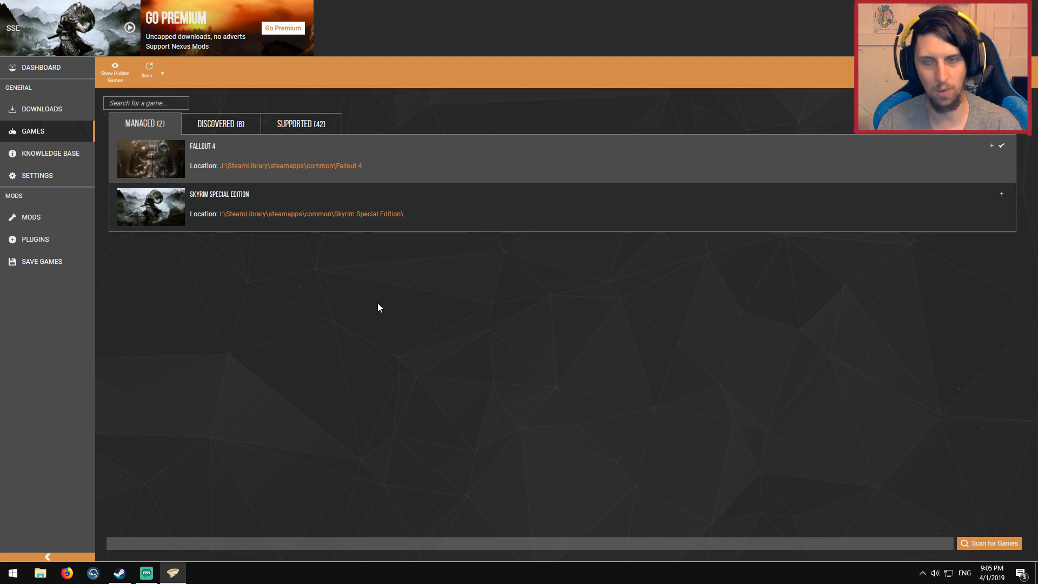
pyautogui.click(233, 123)
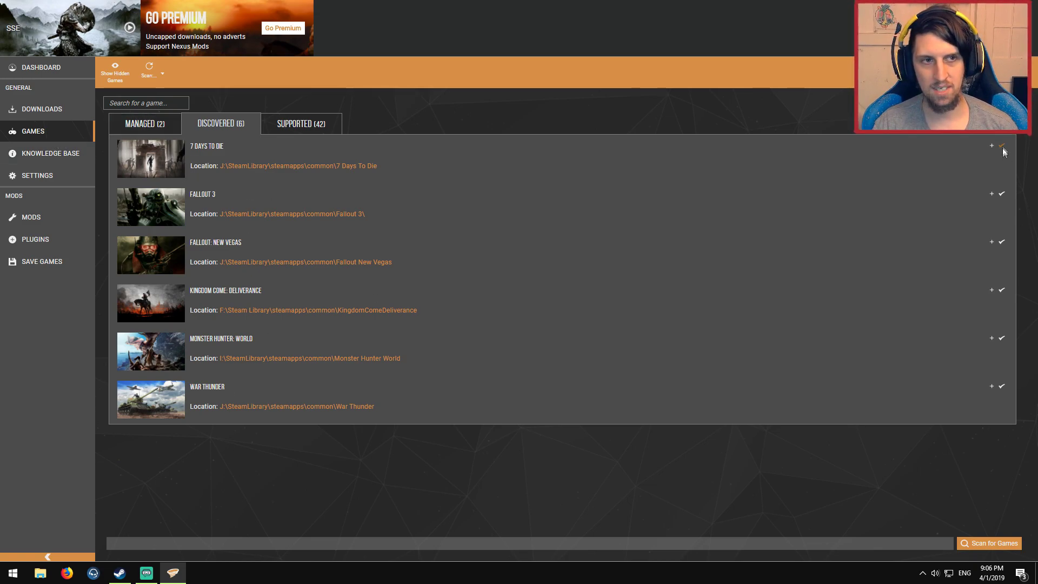
pyautogui.click(145, 124)
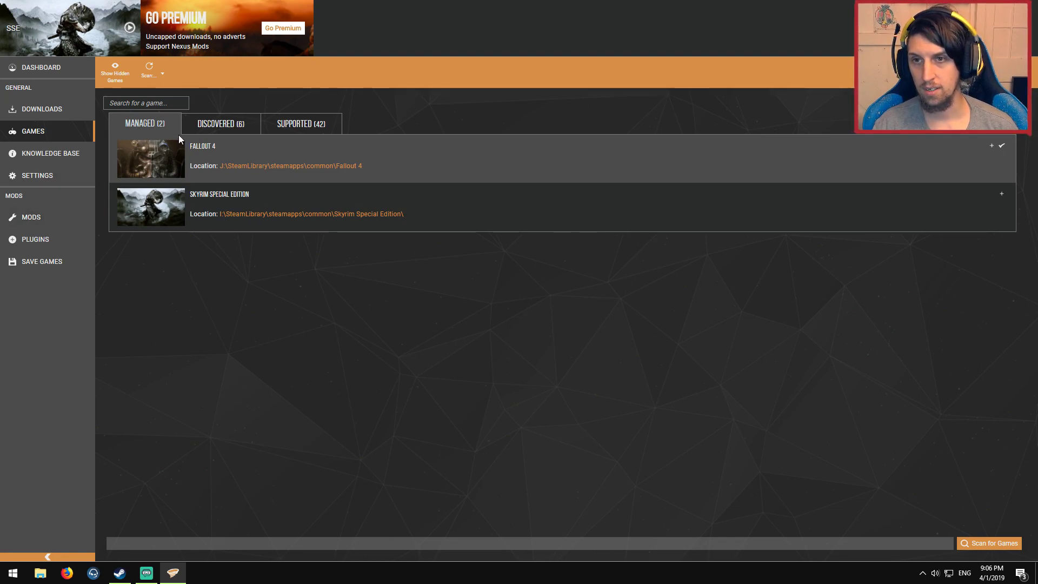
# Go from the empty mod list to the Skyrim Special Edition page on Nexus Mods and browse its newest mods.
pyautogui.click(47, 219)
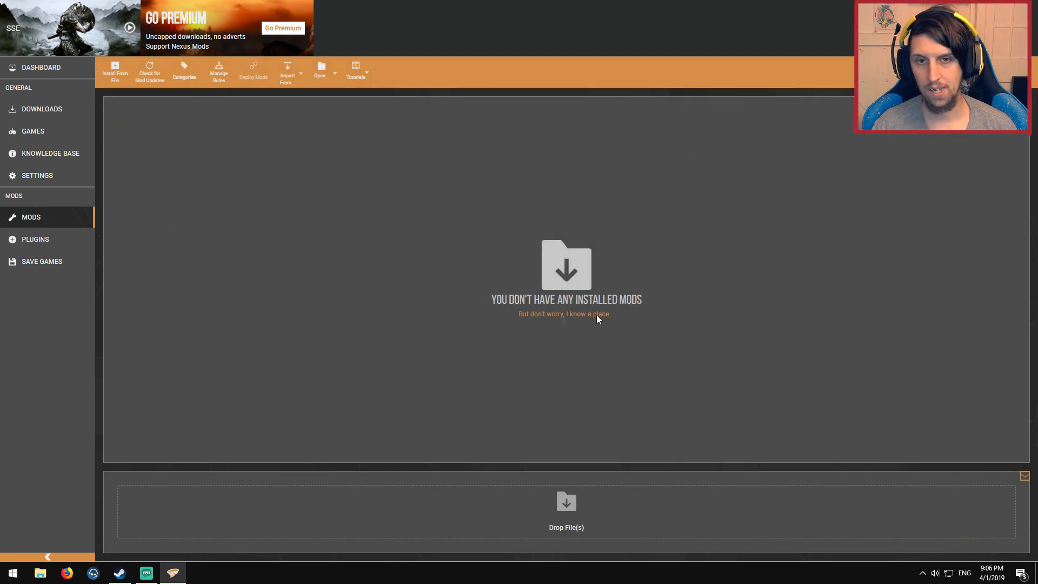
pyautogui.click(565, 316)
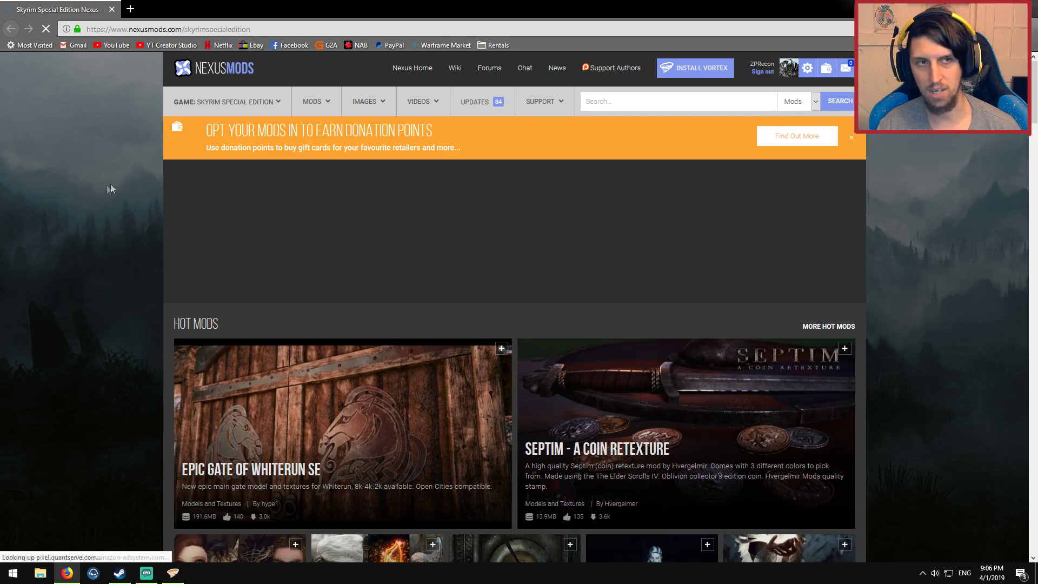
pyautogui.scroll(-5, 79, 126)
pyautogui.scroll(5, 79, 127)
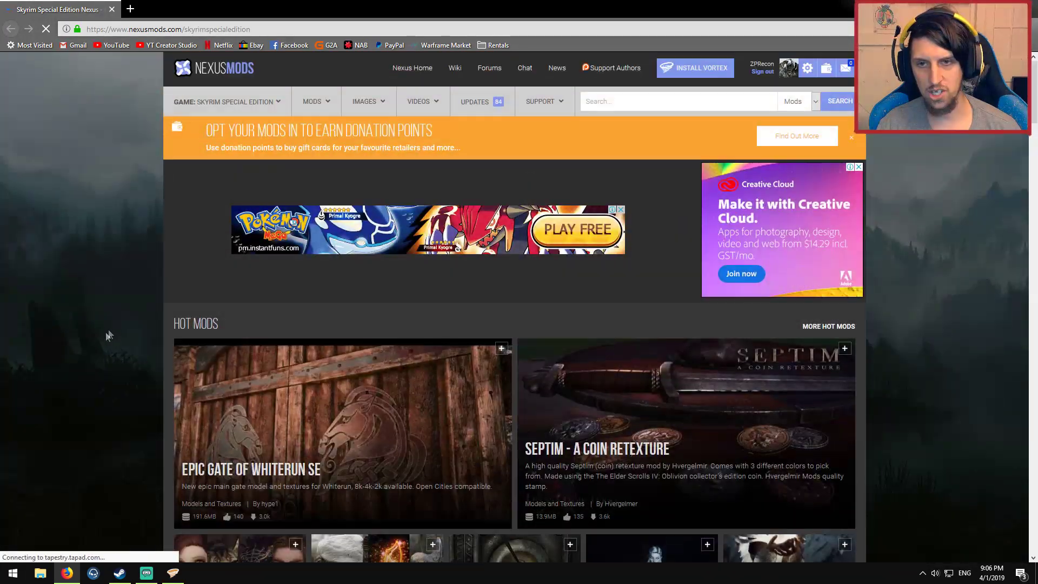
pyautogui.scroll(-2, 104, 236)
pyautogui.scroll(-6, 104, 240)
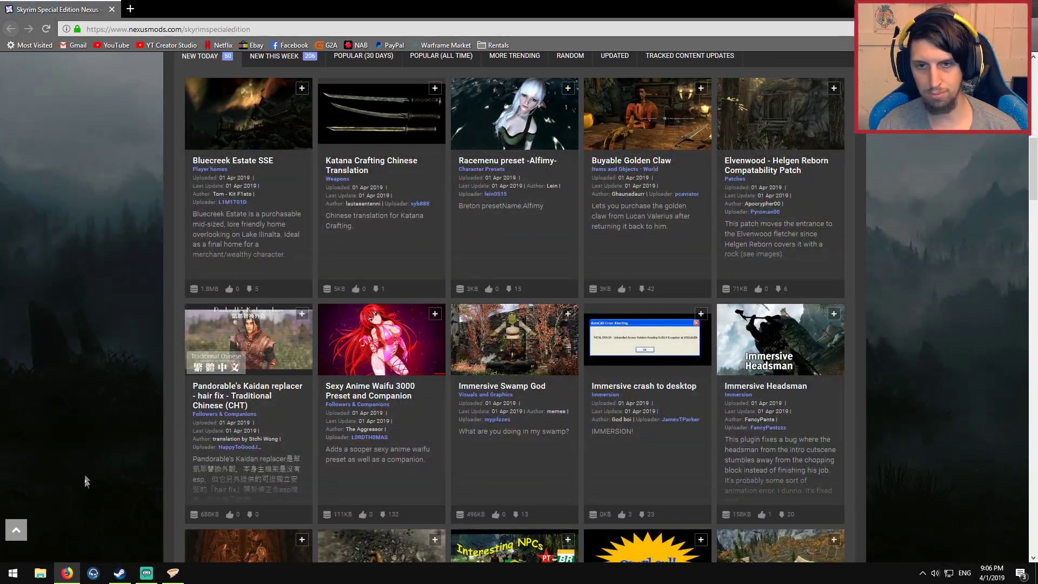
pyautogui.scroll(1, 88, 432)
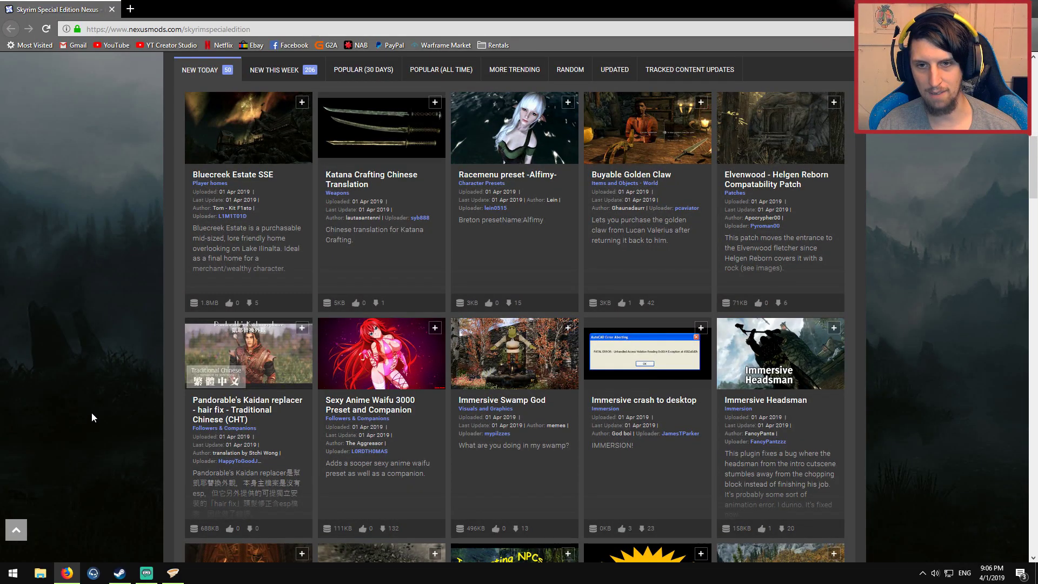
pyautogui.scroll(-4, 108, 400)
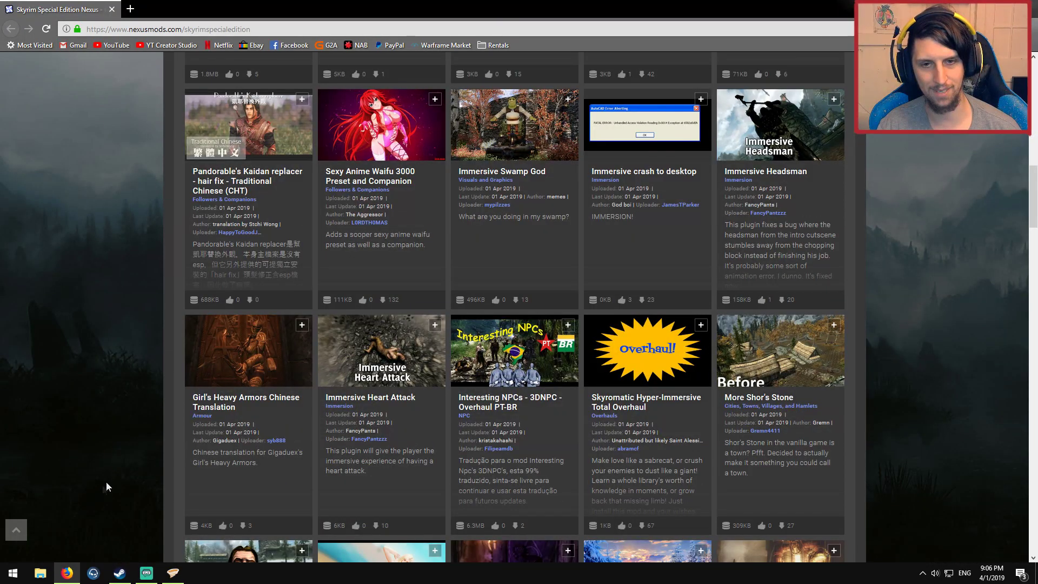
pyautogui.scroll(10, 82, 294)
# Open the Unofficial Skyrim Special Edition Patch page from the all-time most endorsed mods.
pyautogui.moveTo(327, 115)
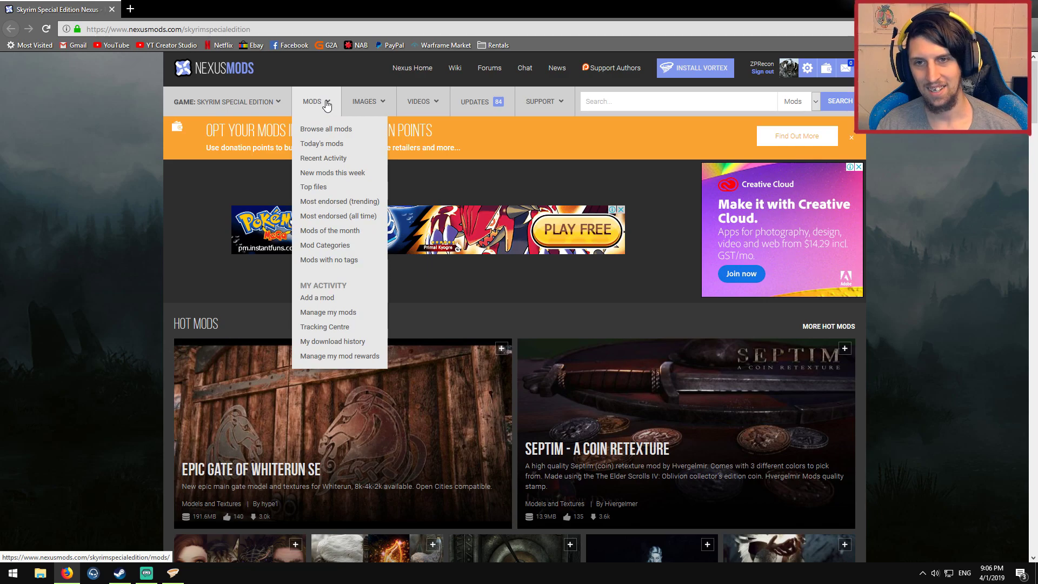
pyautogui.click(341, 219)
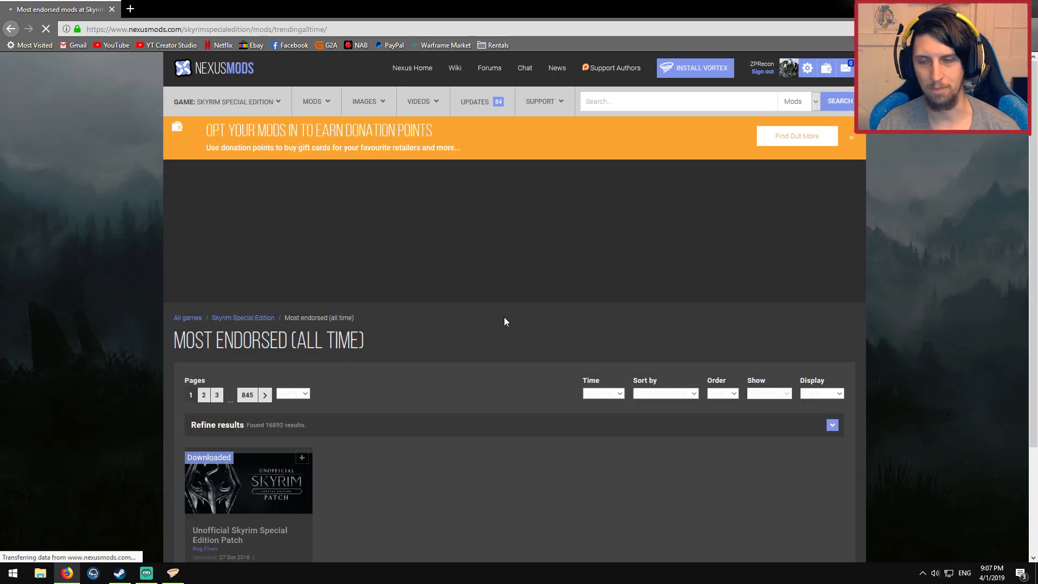
pyautogui.scroll(-4, 253, 264)
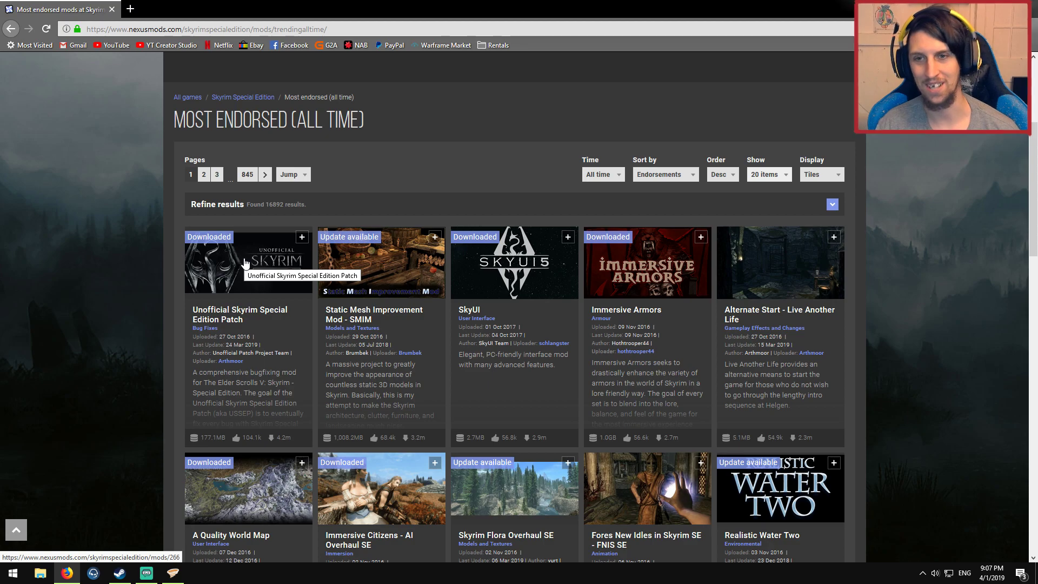
pyautogui.click(243, 283)
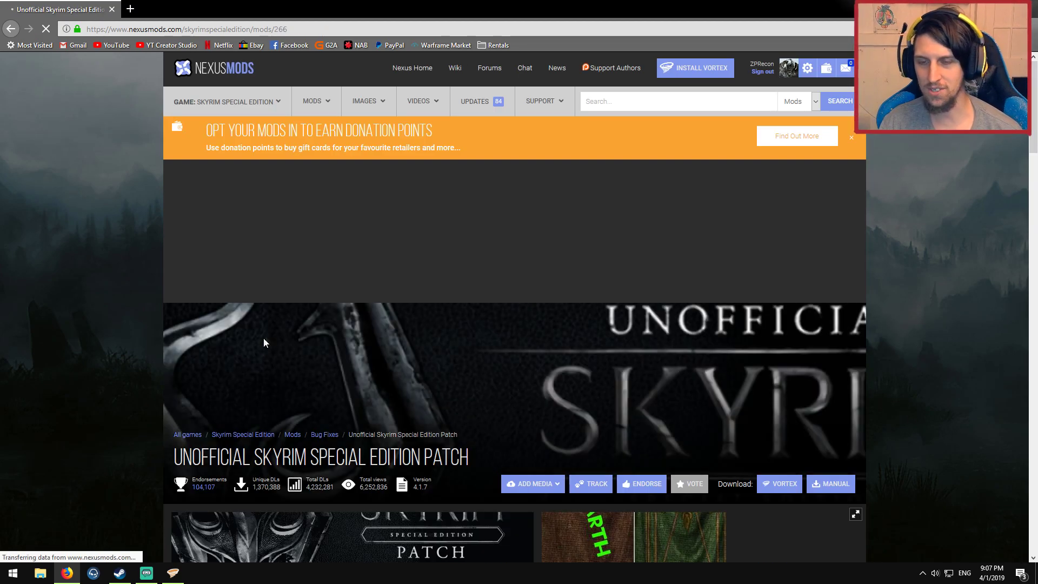
# Read the patch's description, feature list and installation requirements, including the required load order.
pyautogui.scroll(-5, 233, 351)
pyautogui.scroll(-2, 229, 356)
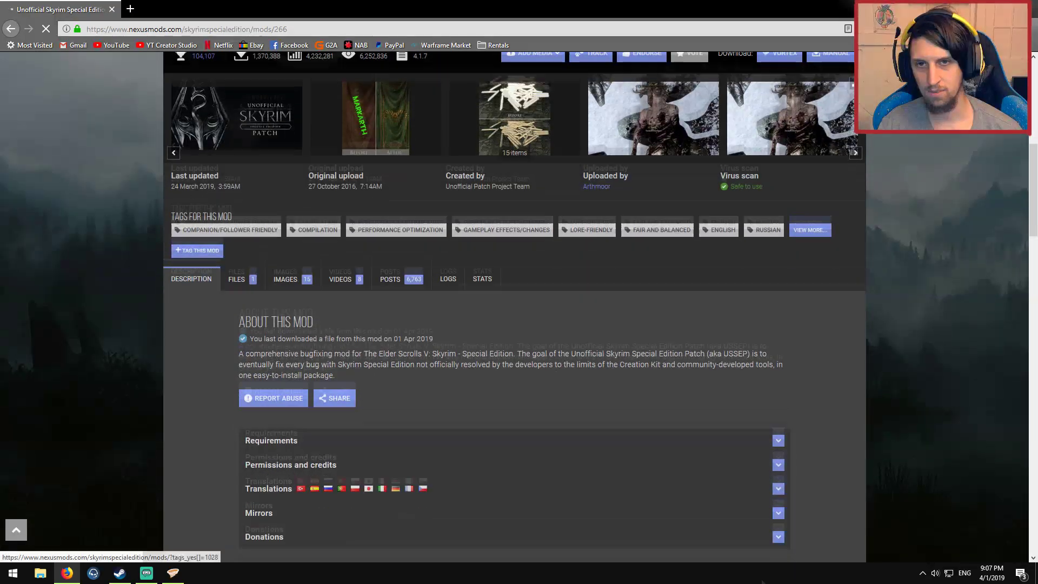
pyautogui.scroll(2, 563, 459)
pyautogui.scroll(-5, 371, 403)
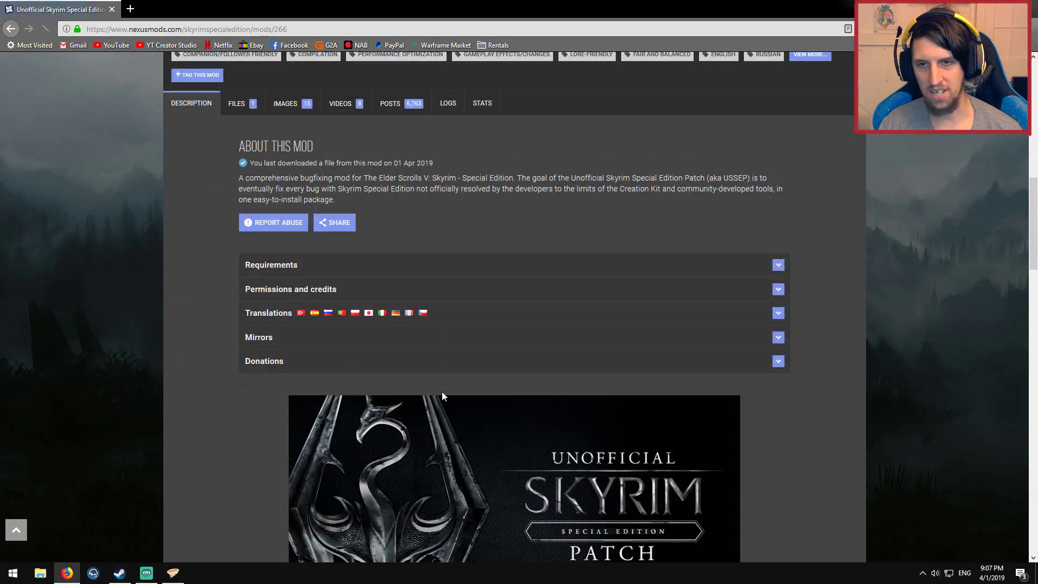
pyautogui.scroll(-5, 493, 220)
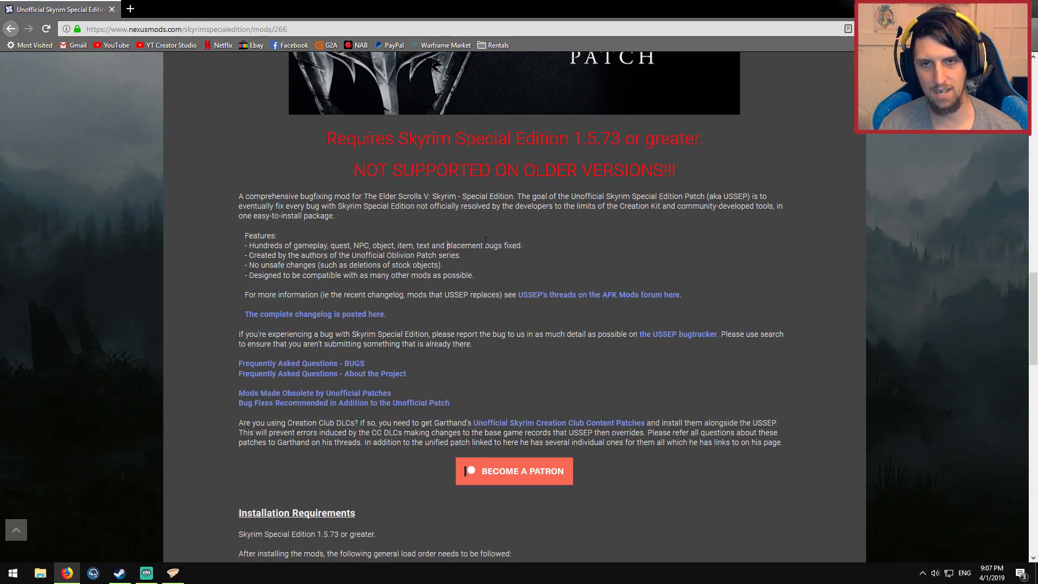
pyautogui.moveTo(229, 194)
pyautogui.mouseDown()
pyautogui.moveTo(458, 226)
pyautogui.moveTo(428, 236)
pyautogui.moveTo(239, 196)
pyautogui.mouseUp()
pyautogui.click(309, 285)
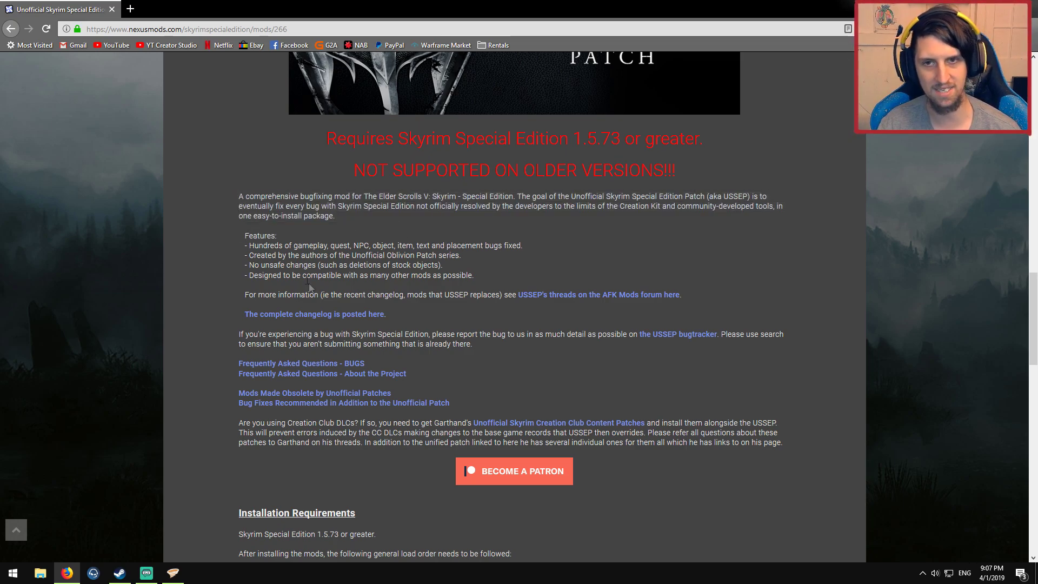
pyautogui.scroll(-6, 338, 246)
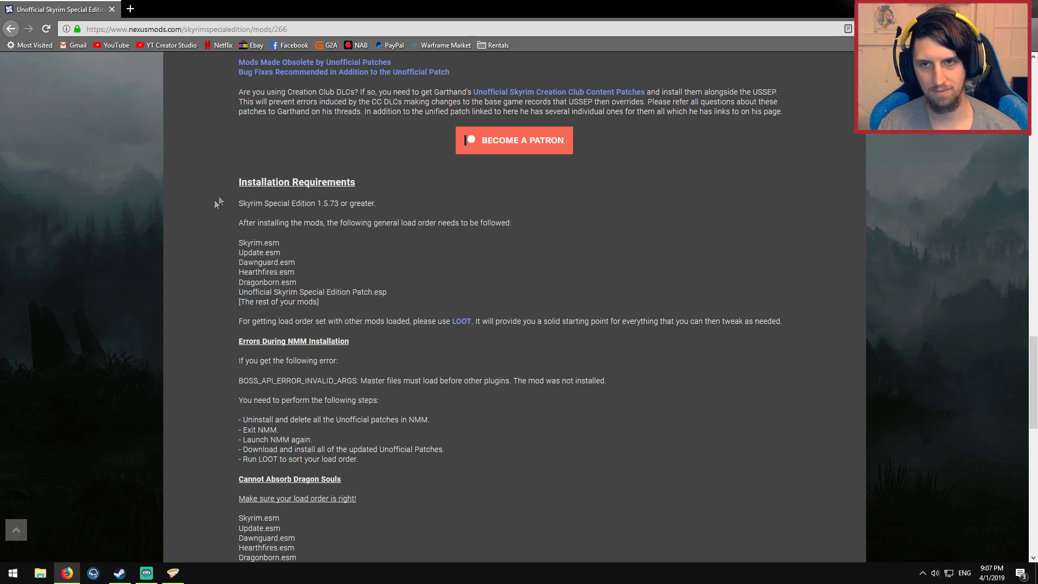
pyautogui.moveTo(217, 201); pyautogui.dragTo(838, 323)
pyautogui.click(839, 319)
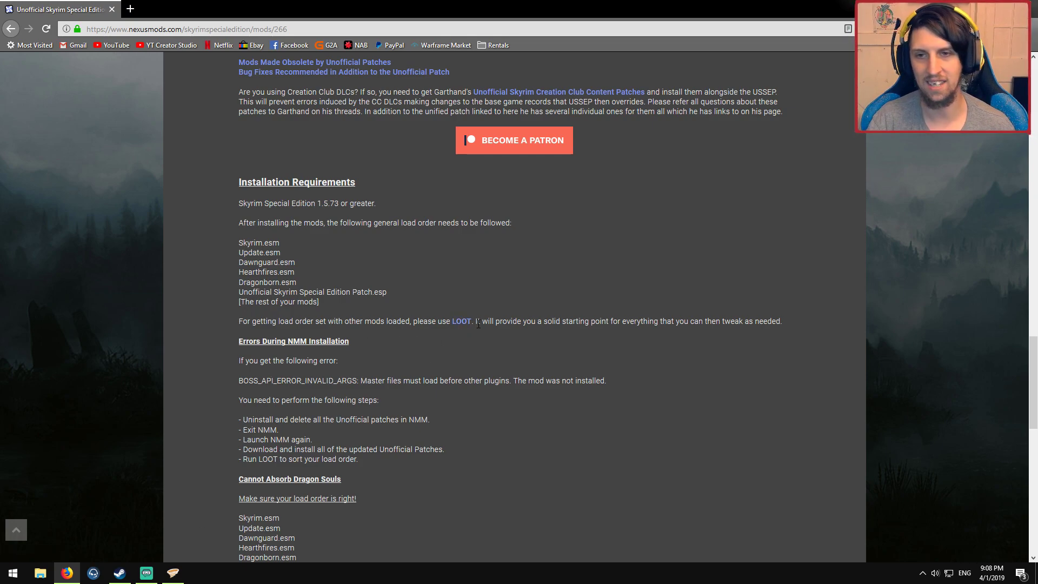
# Download the main file of the Unofficial Skyrim Special Edition Patch through the mod manager and dismiss the download notification.
pyautogui.scroll(15, 594, 368)
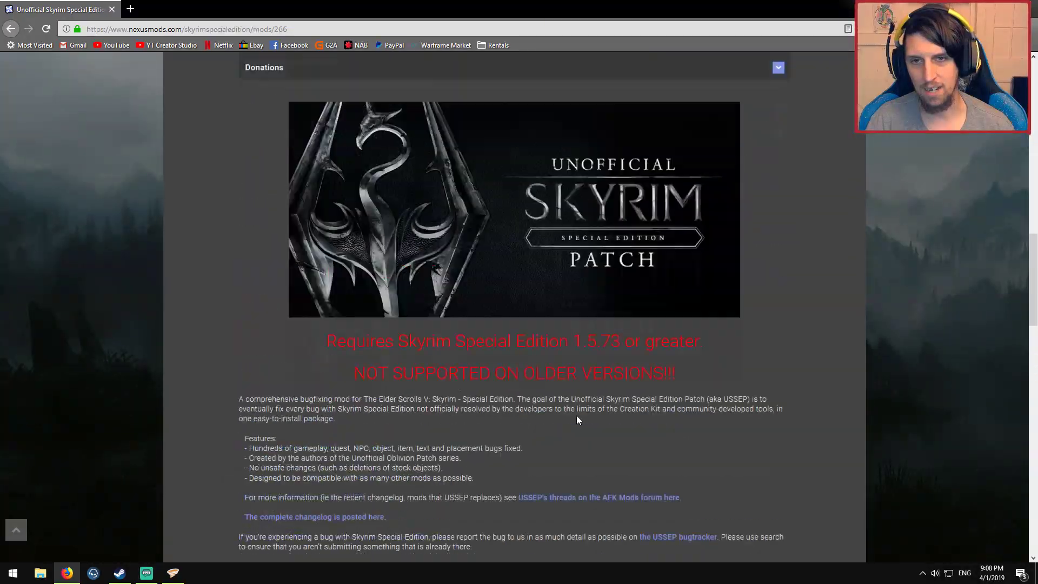
pyautogui.scroll(10, 378, 292)
pyautogui.scroll(-3, 301, 232)
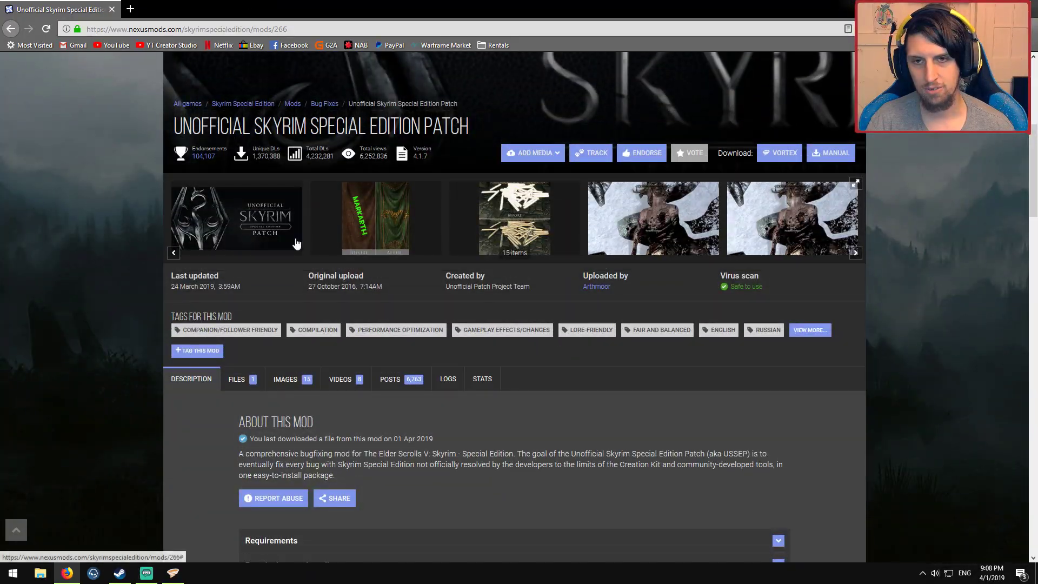
pyautogui.scroll(-3, 220, 400)
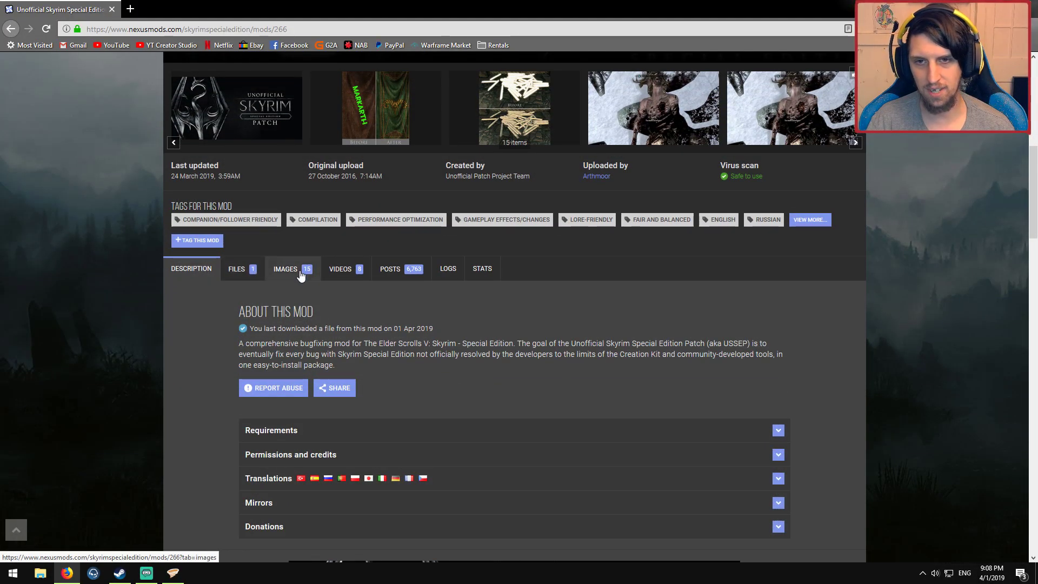
pyautogui.click(239, 270)
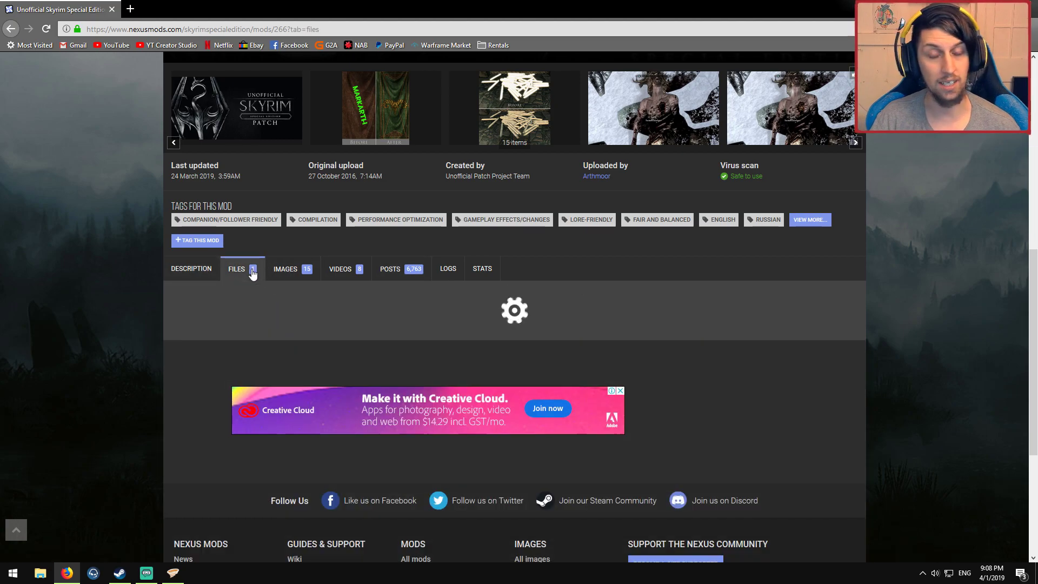
pyautogui.scroll(-3, 281, 307)
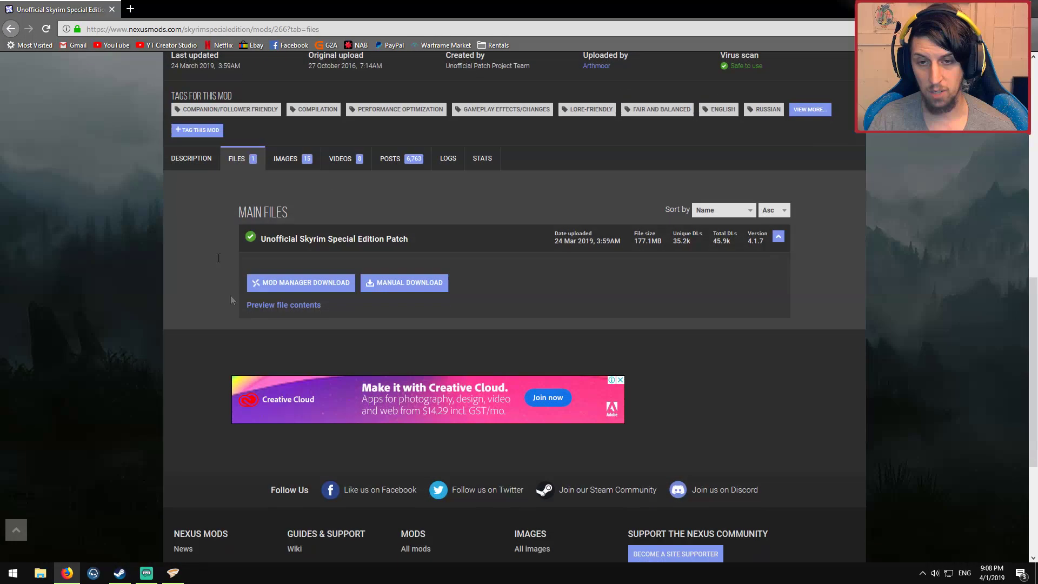
pyautogui.click(312, 284)
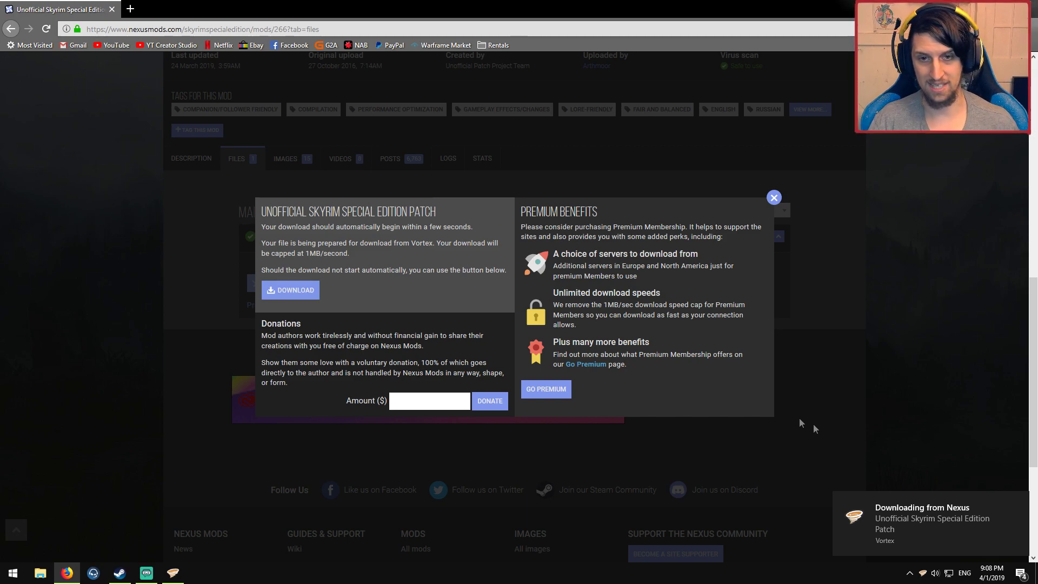
pyautogui.click(930, 514)
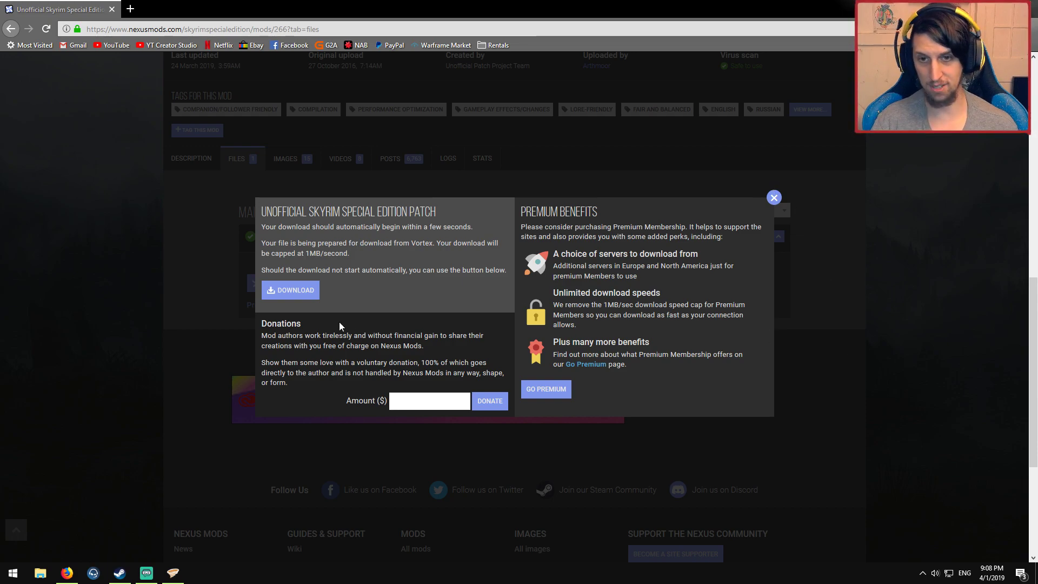
# Switch to Vortex, check the patch's download progress, and install the Unofficial Skyrim Special Edition Patch from the mod list.
pyautogui.click(172, 572)
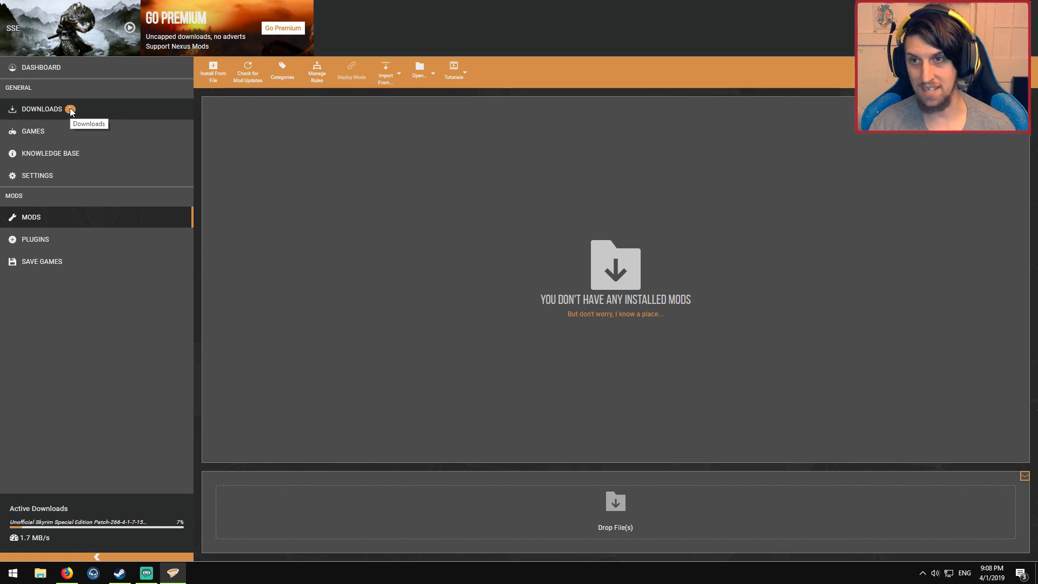
pyautogui.click(58, 110)
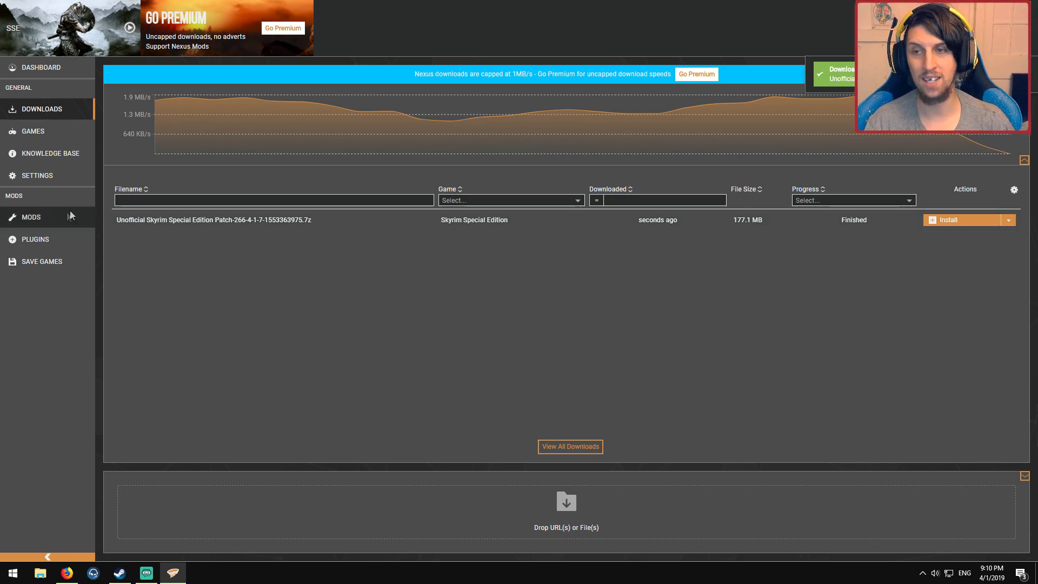
pyautogui.click(34, 217)
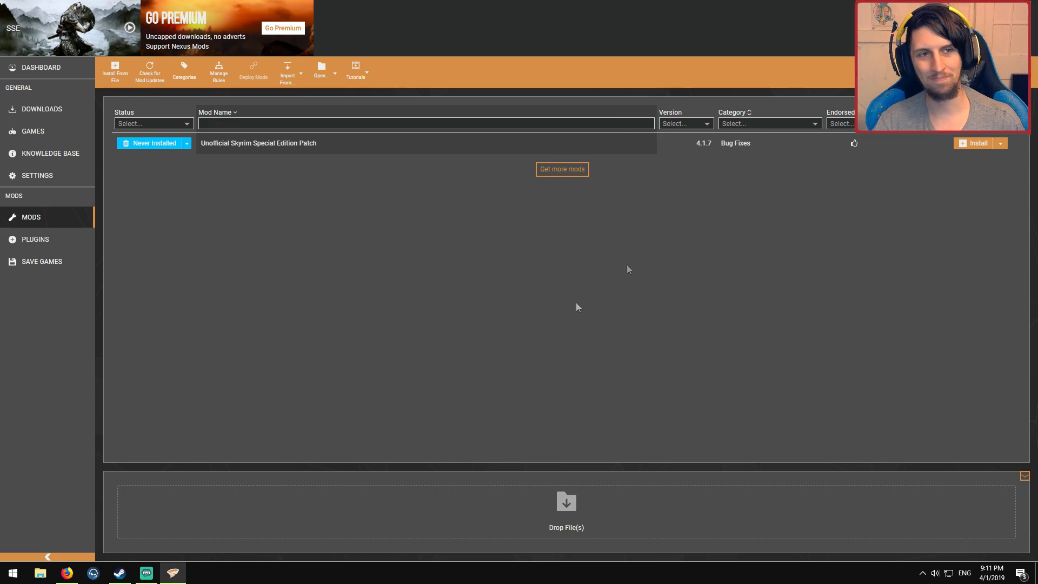
pyautogui.click(973, 143)
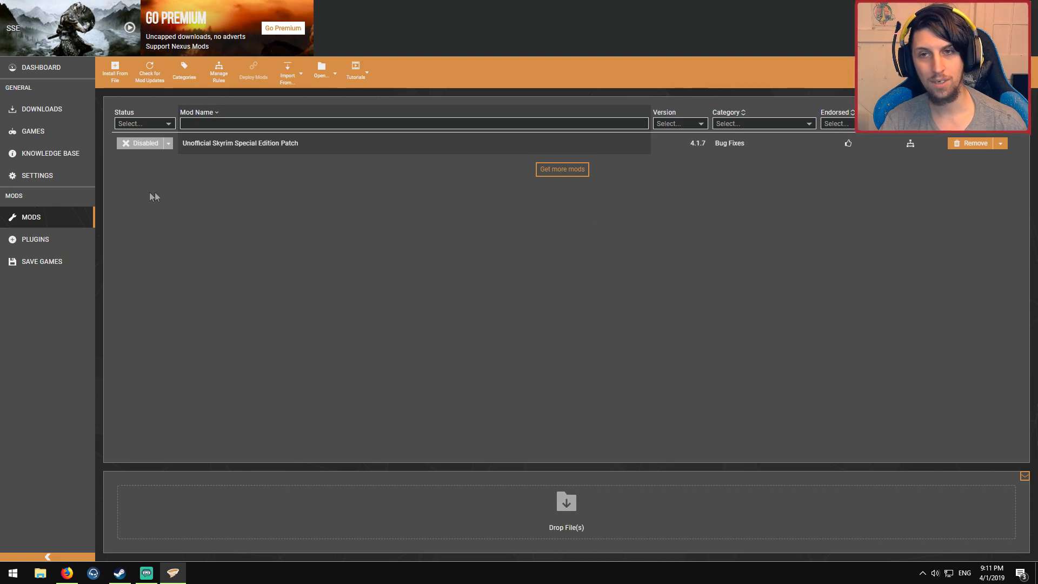
# Enable the Unofficial Skyrim Special Edition Patch in the mod list and review its available status options.
pyautogui.click(169, 143)
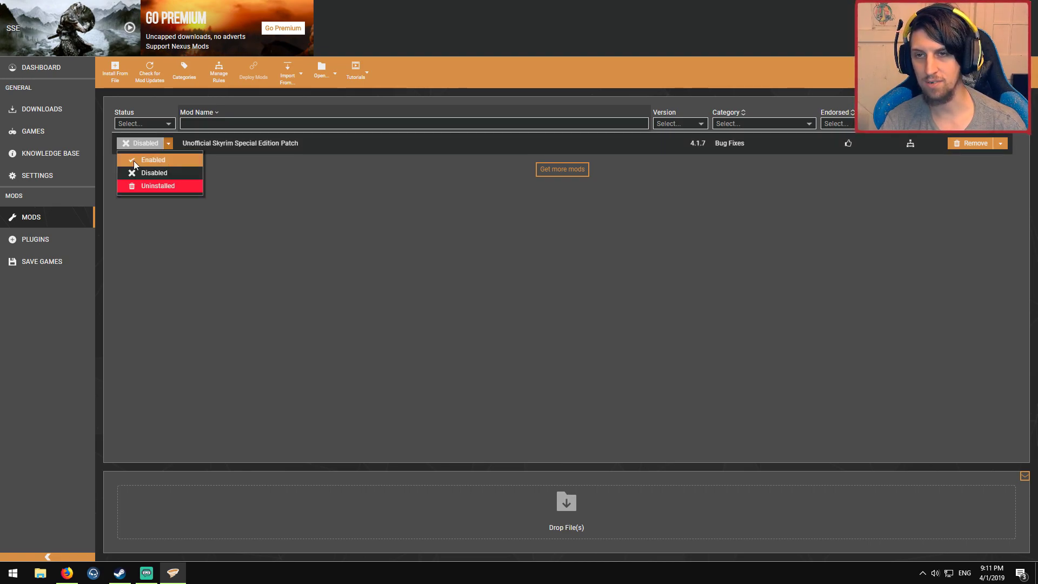
pyautogui.click(165, 144)
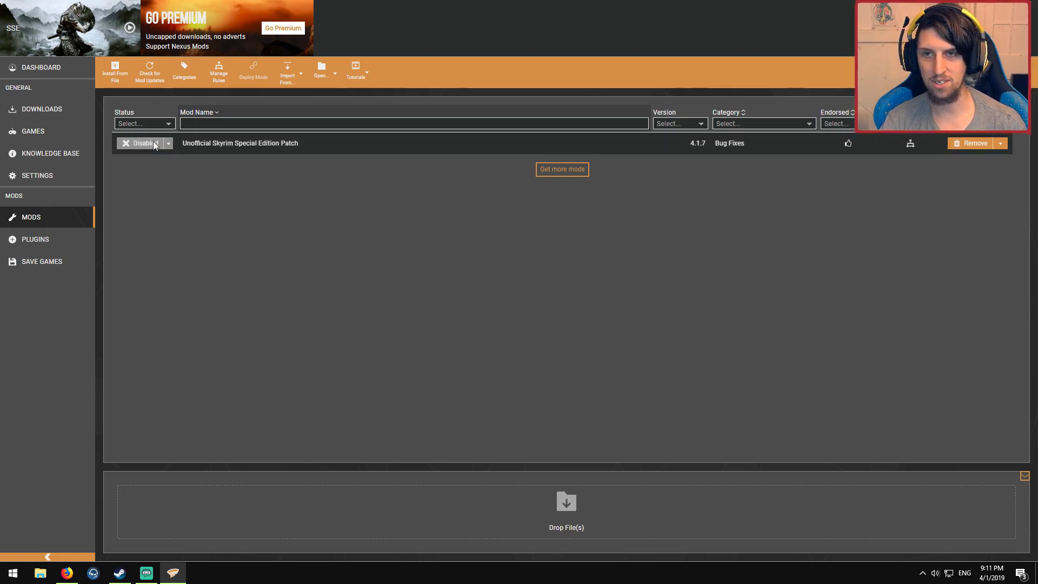
pyautogui.click(136, 143)
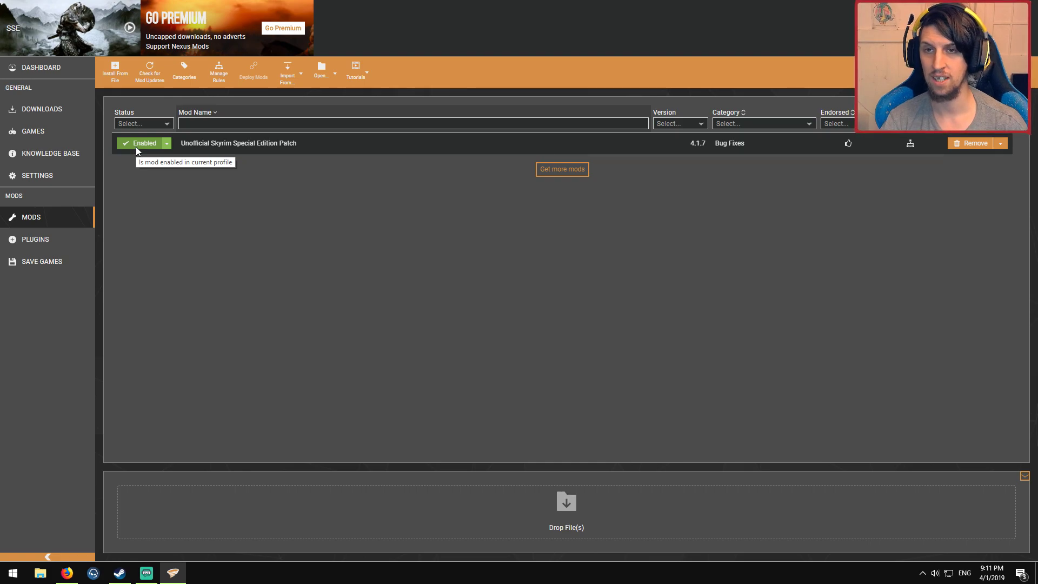
pyautogui.click(167, 144)
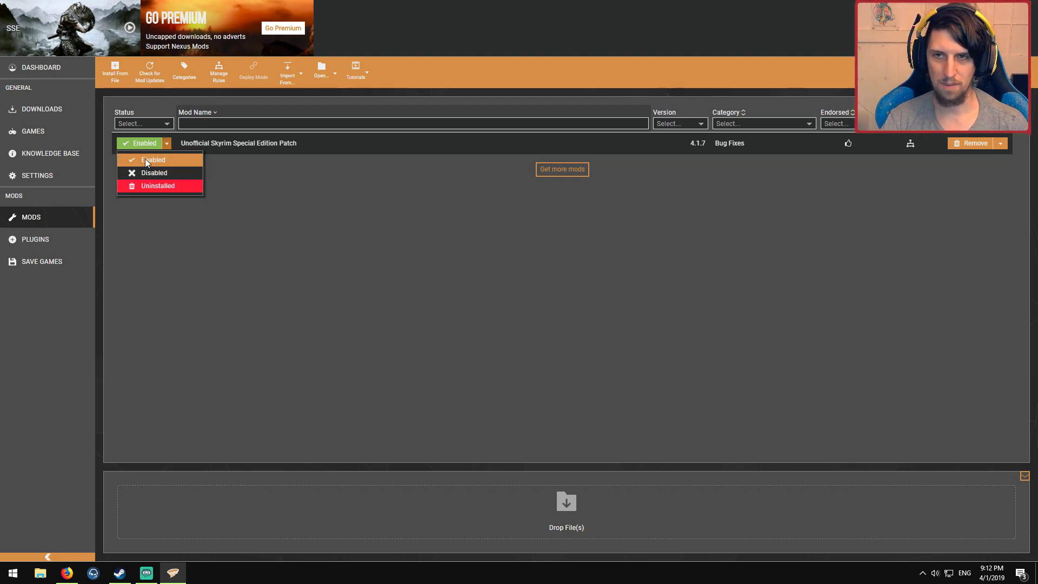
pyautogui.click(372, 271)
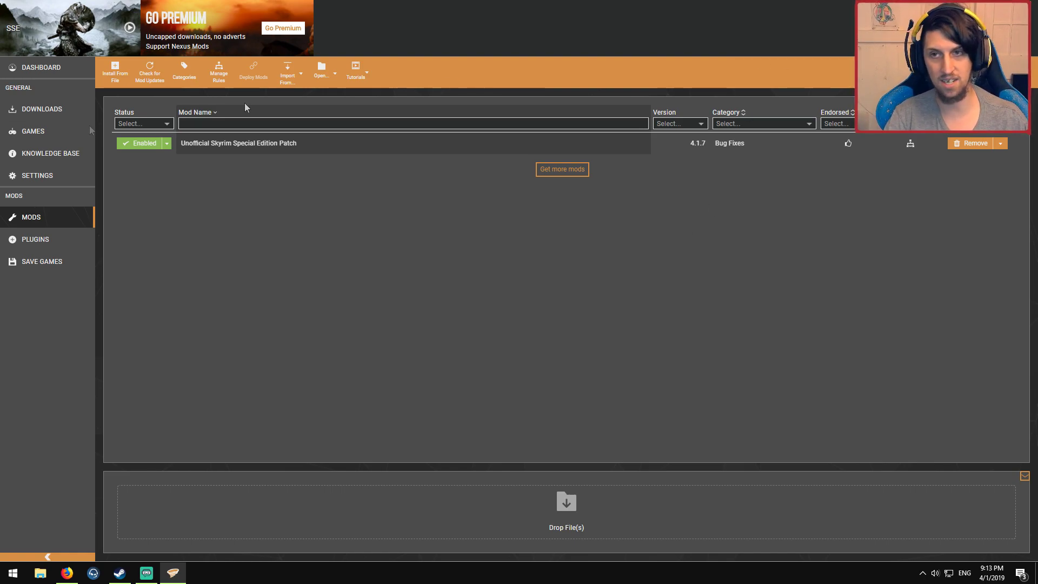
# Open the mod settings and check the Mod Staging Folder path for Skyrim Special Edition.
pyautogui.click(37, 179)
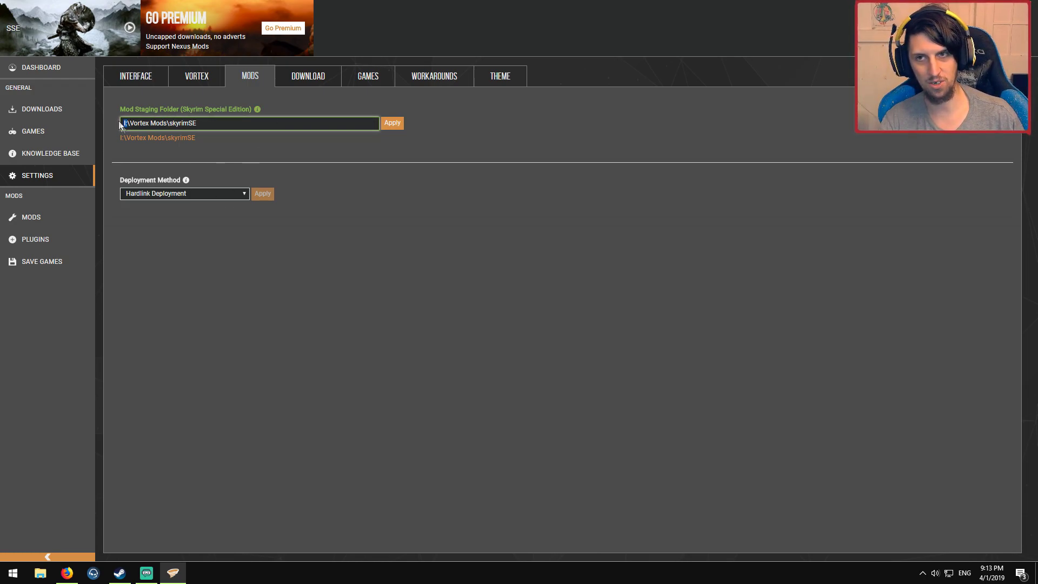
pyautogui.moveTo(211, 123); pyautogui.dragTo(119, 124)
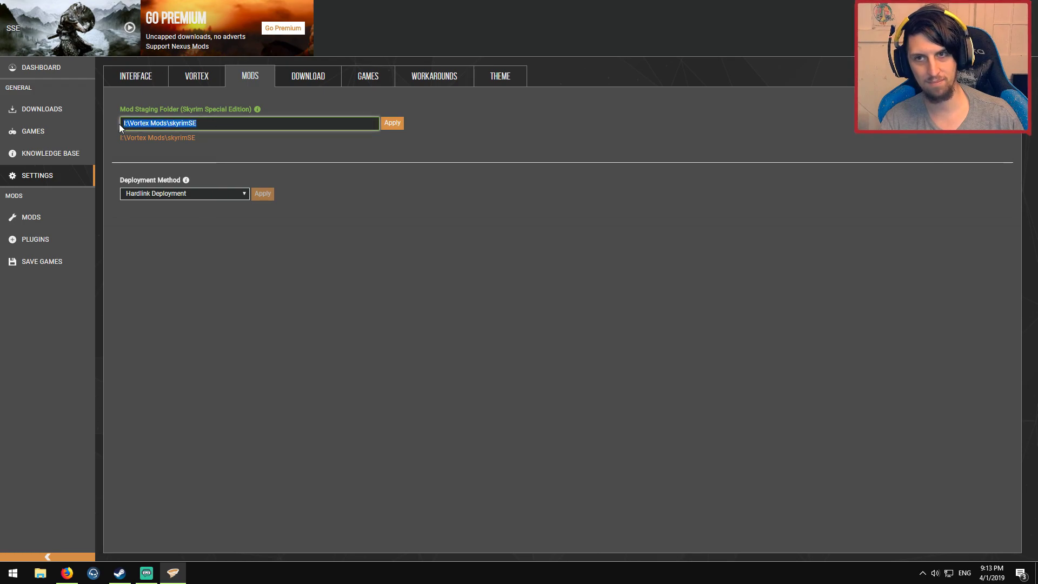
pyautogui.click(416, 230)
pyautogui.moveTo(215, 124); pyautogui.dragTo(92, 122)
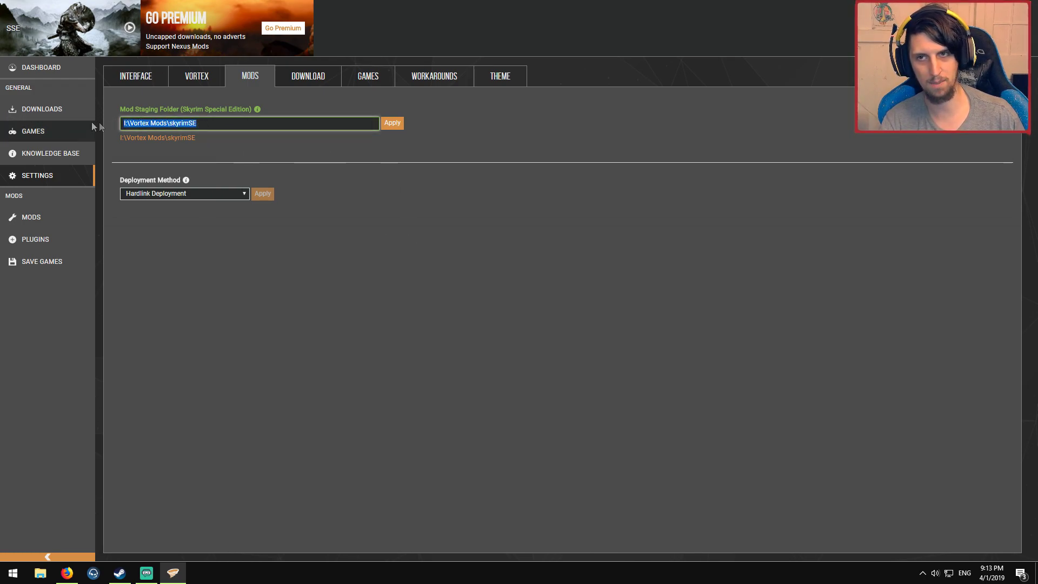
pyautogui.click(324, 189)
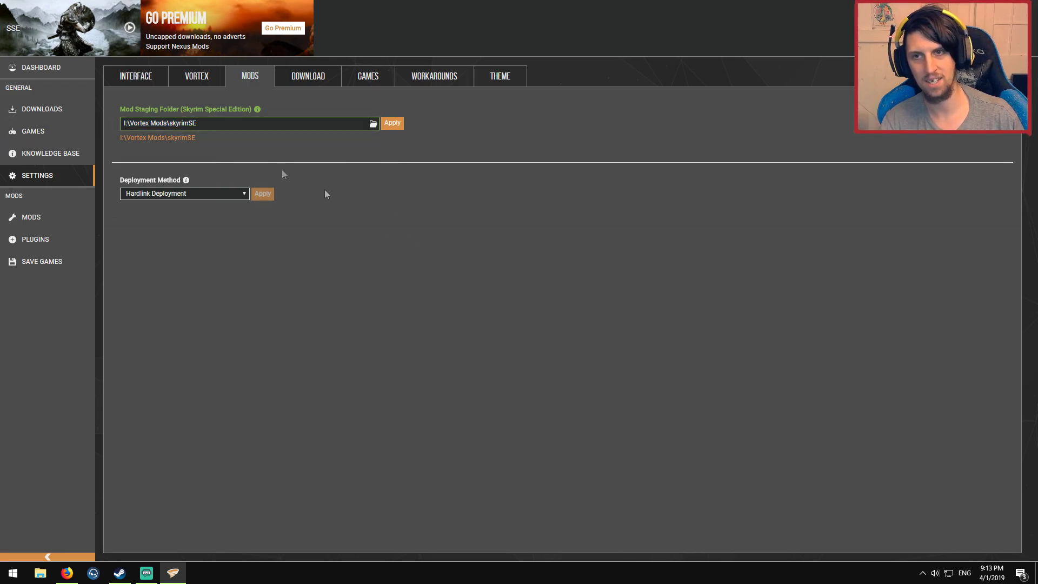
# Examine the available deployment methods, Hardlink Deployment and Move deployment (Experimental!), without changing the selection.
pyautogui.click(244, 194)
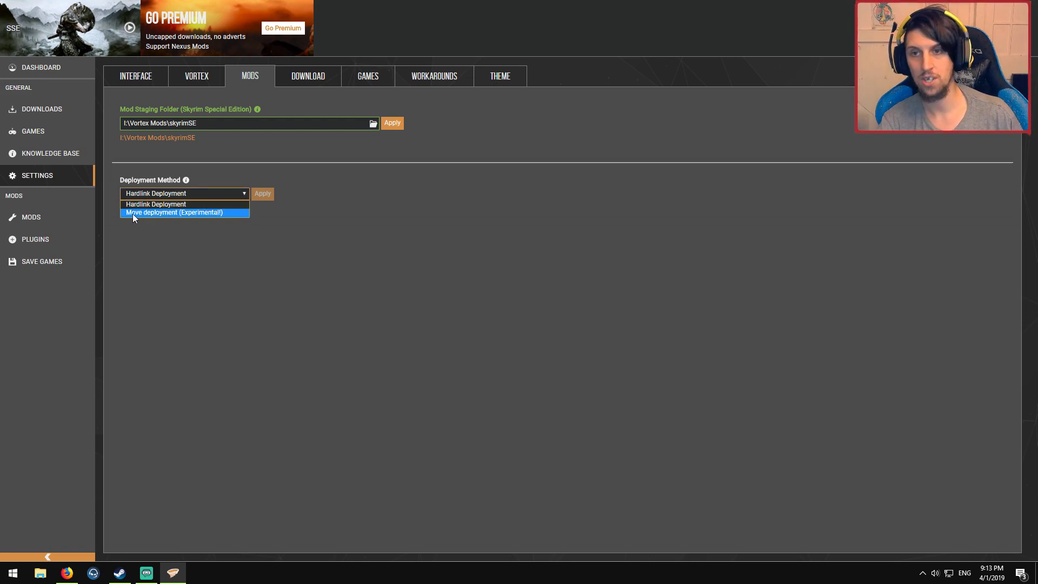
pyautogui.click(282, 245)
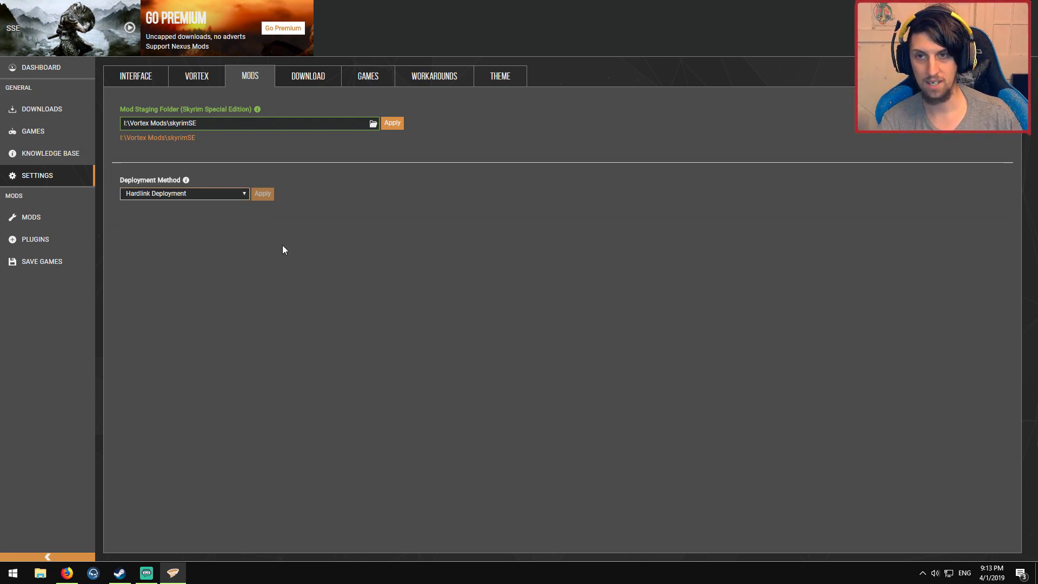
pyautogui.click(184, 194)
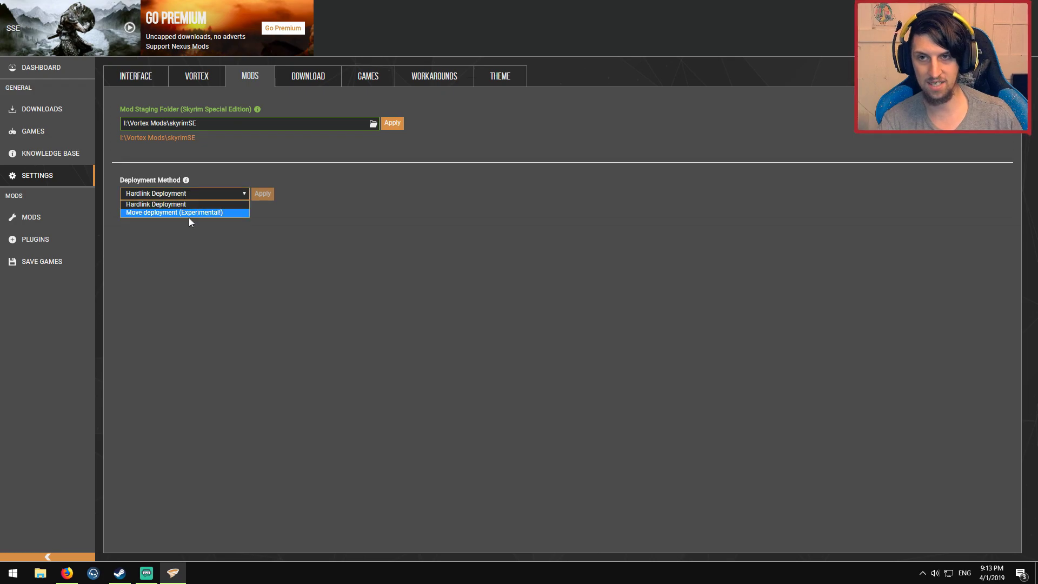
pyautogui.click(194, 275)
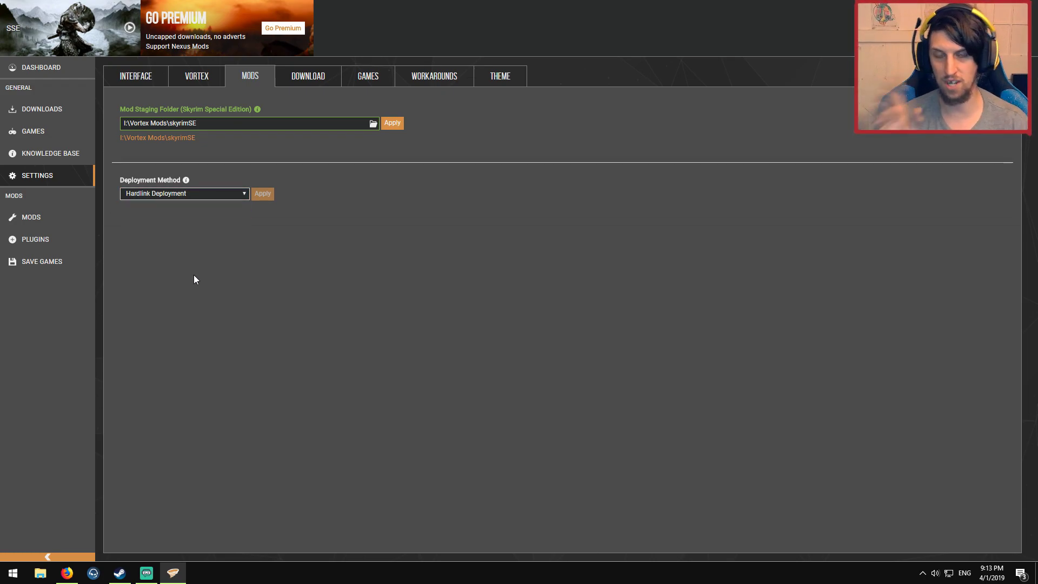
pyautogui.click(233, 197)
pyautogui.click(203, 230)
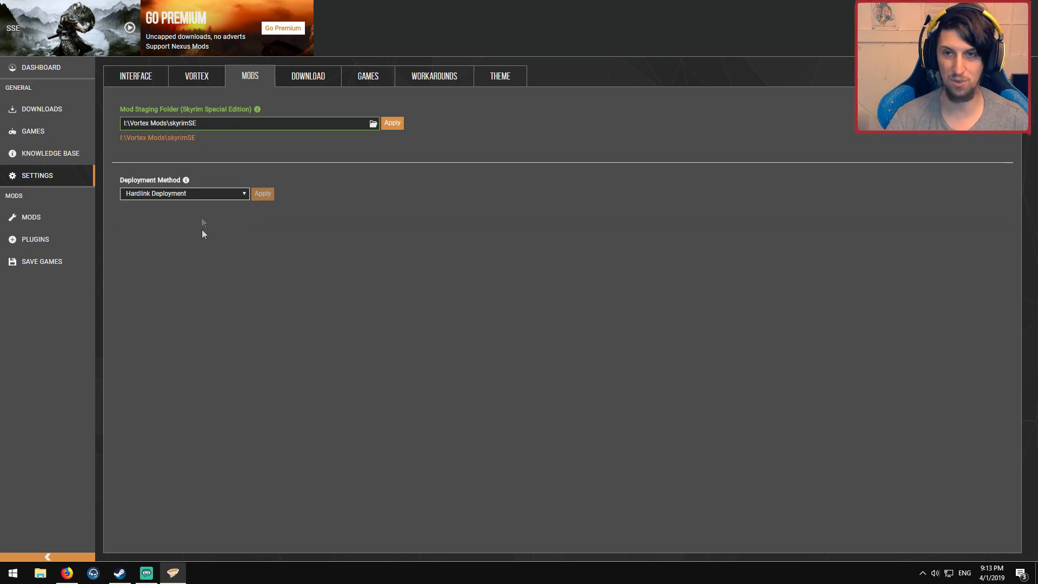
pyautogui.click(244, 195)
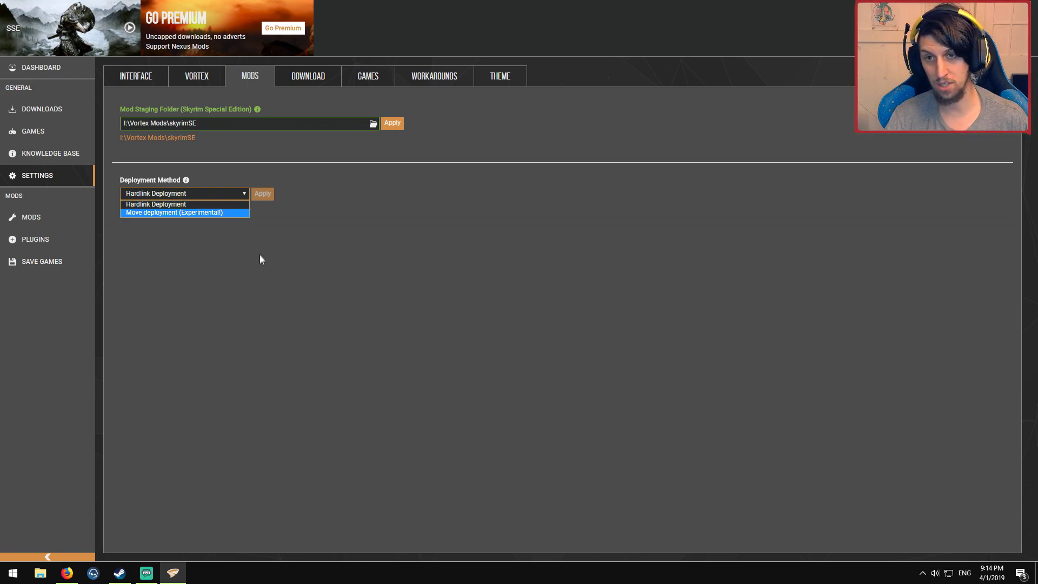
pyautogui.click(245, 243)
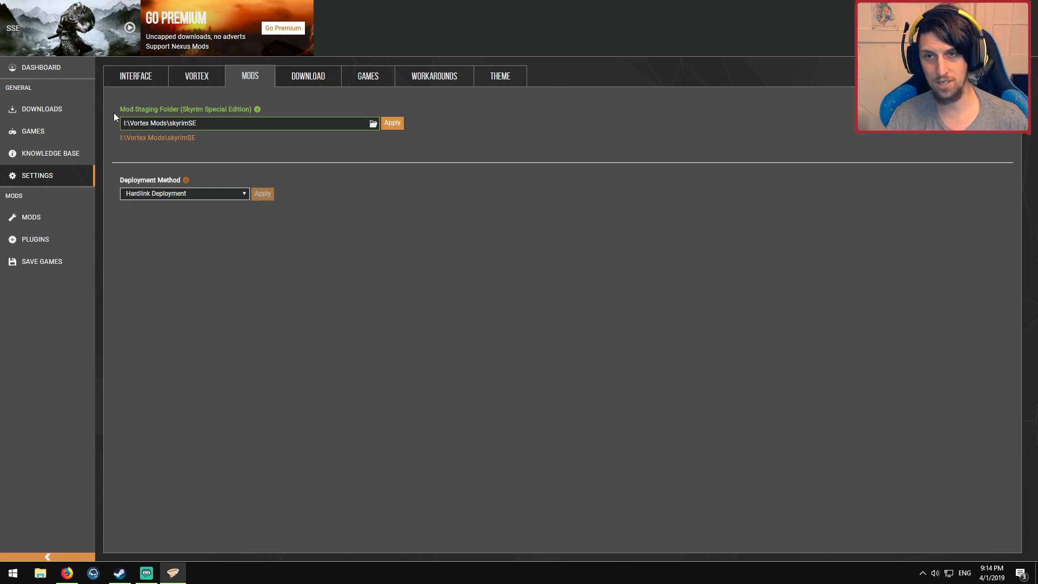
# Recheck the Mod Staging Folder path, and view the interface settings before returning to the mod settings.
pyautogui.click(162, 123)
pyautogui.hotkey('ctrl', 'a')
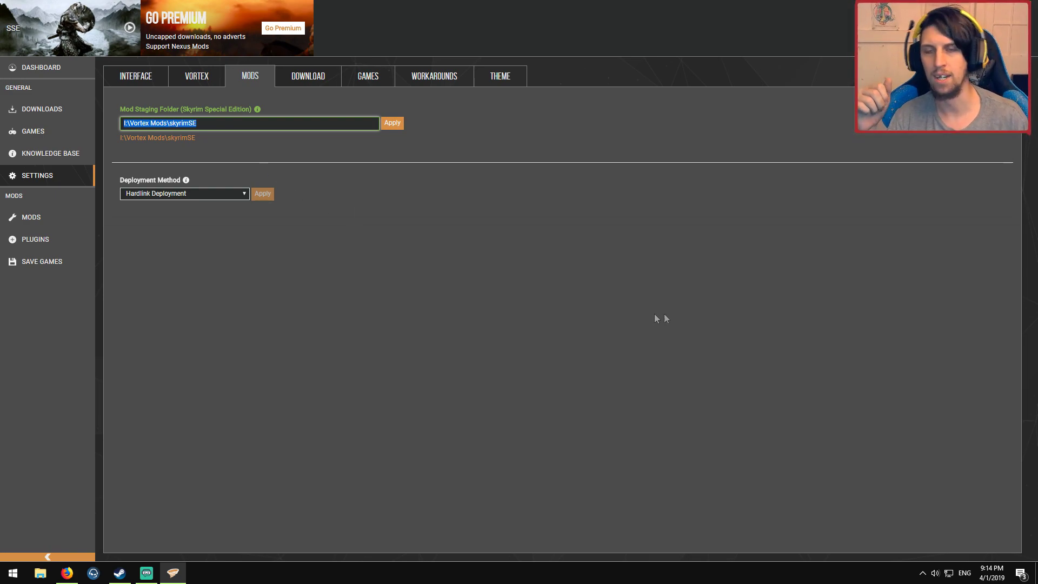
pyautogui.click(227, 122)
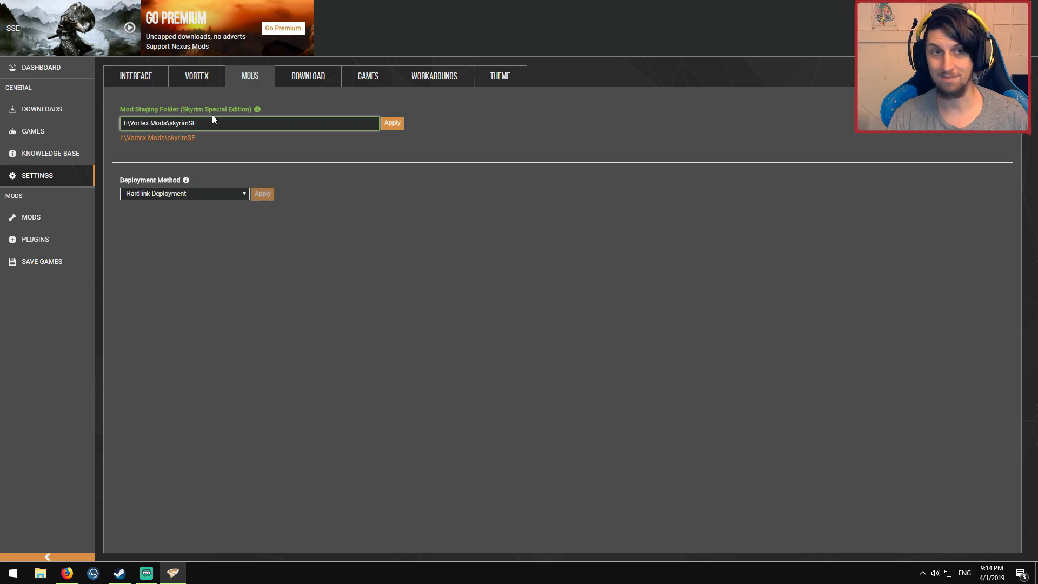
pyautogui.click(725, 229)
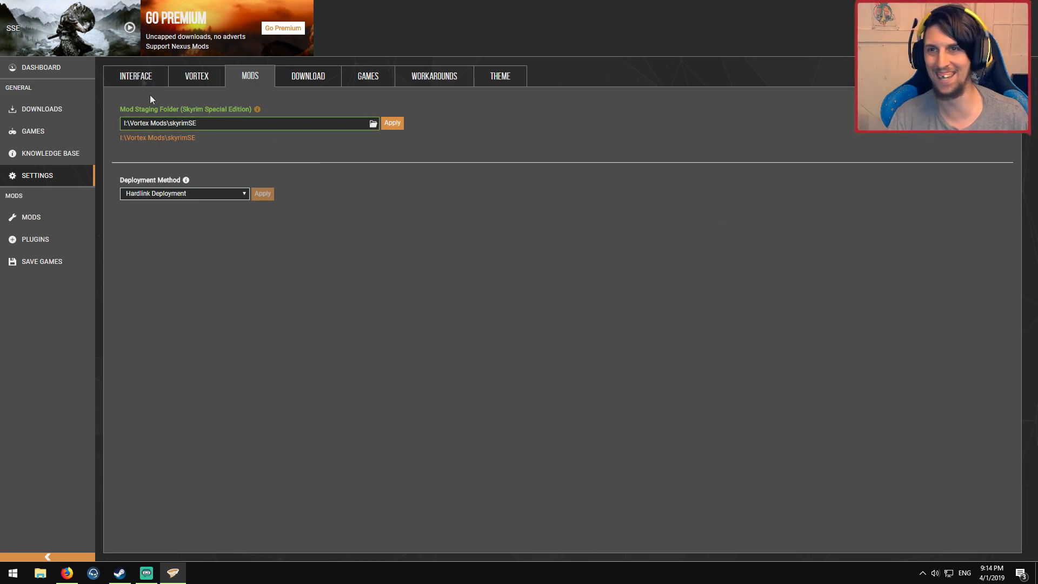
pyautogui.click(132, 76)
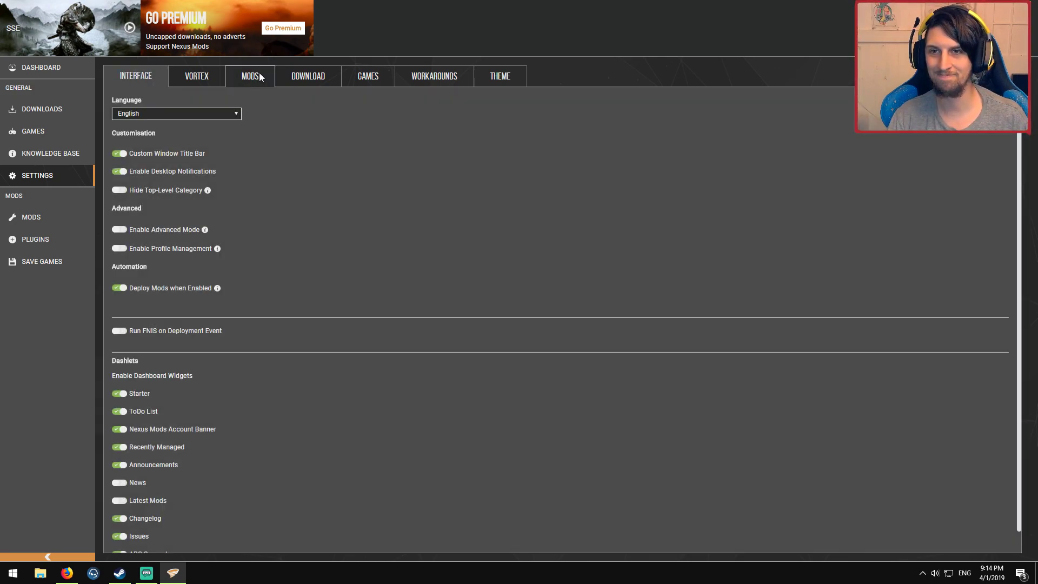
pyautogui.click(260, 76)
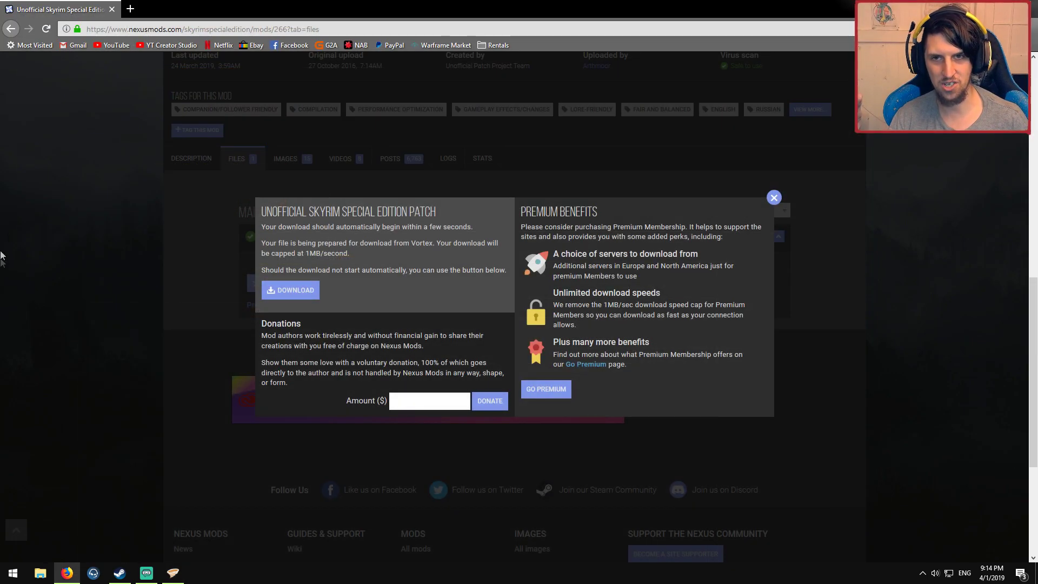
# Close the download dialog on the patch's Nexus Mods page in the browser.
pyautogui.click(775, 199)
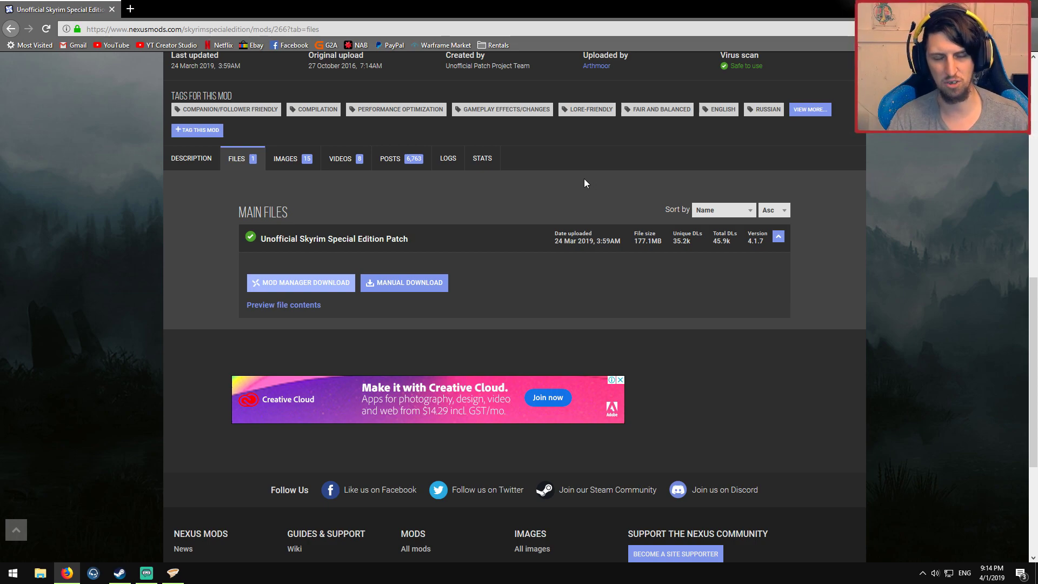
pyautogui.click(147, 572)
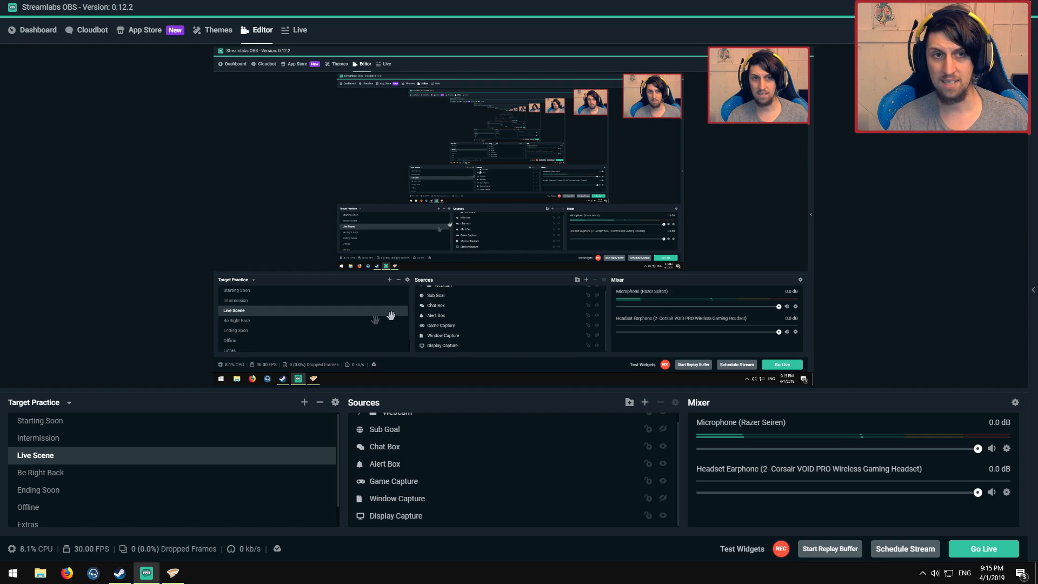
pyautogui.click(173, 573)
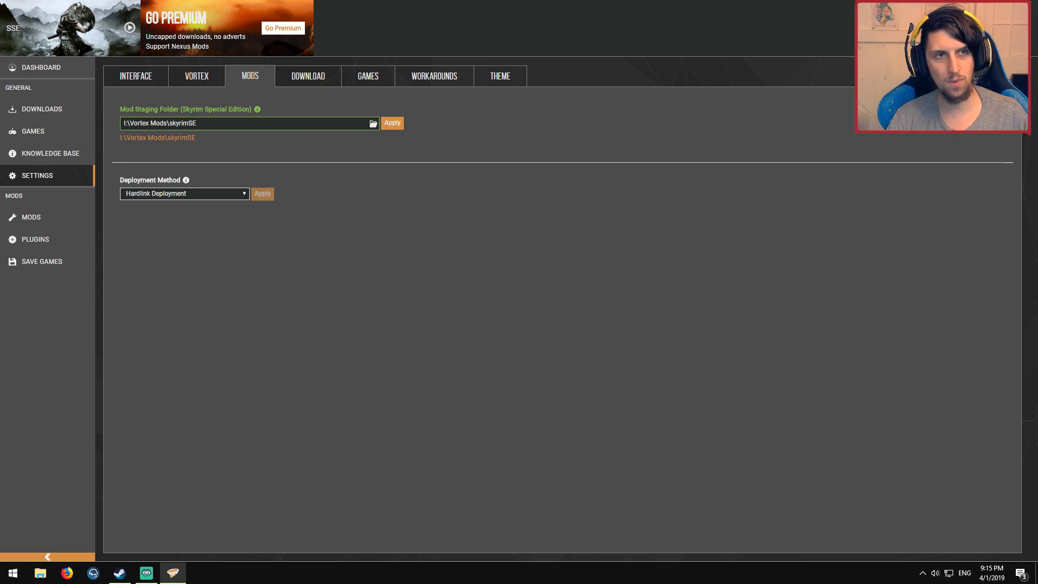
pyautogui.hotkey('alt', 'Tab')
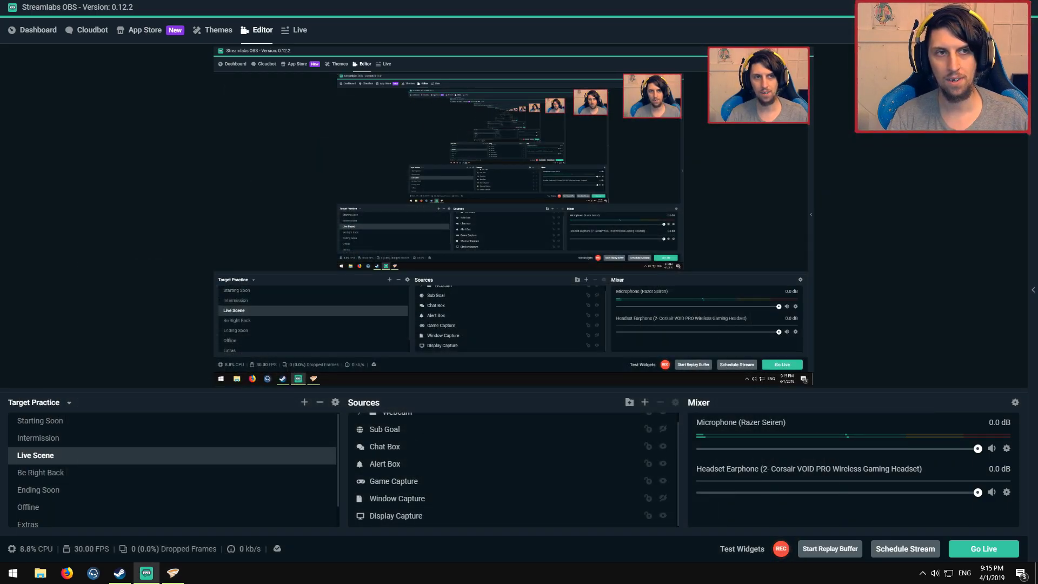
pyautogui.hotkey('alt', 'Tab')
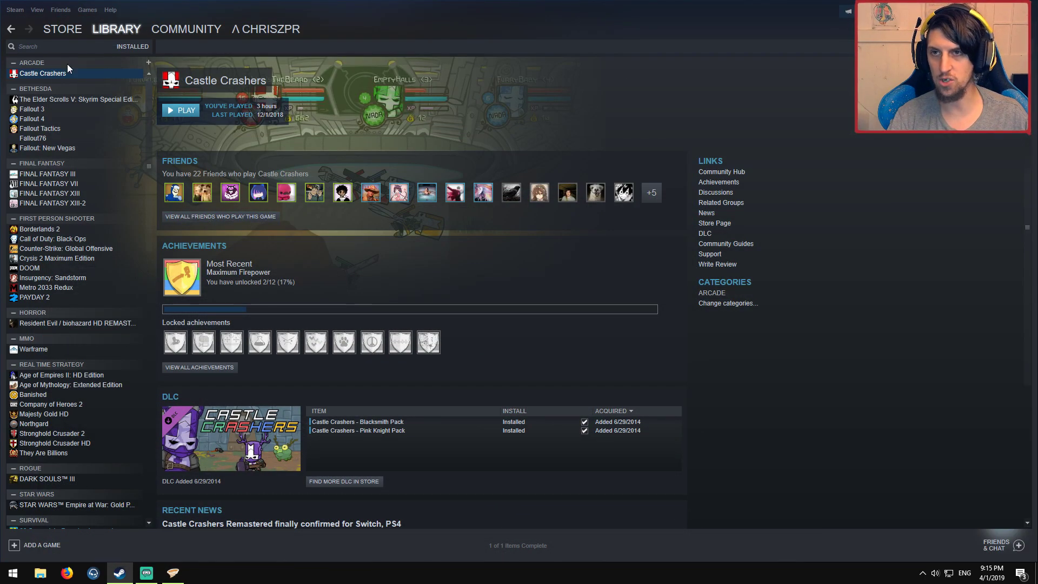
pyautogui.click(61, 47)
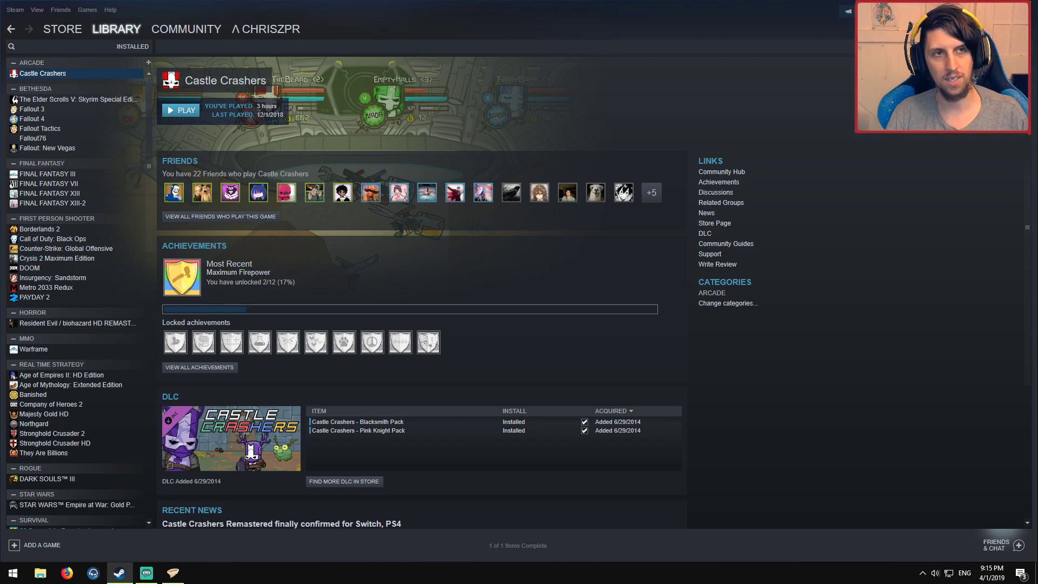
pyautogui.press('super+d')
pyautogui.click(175, 579)
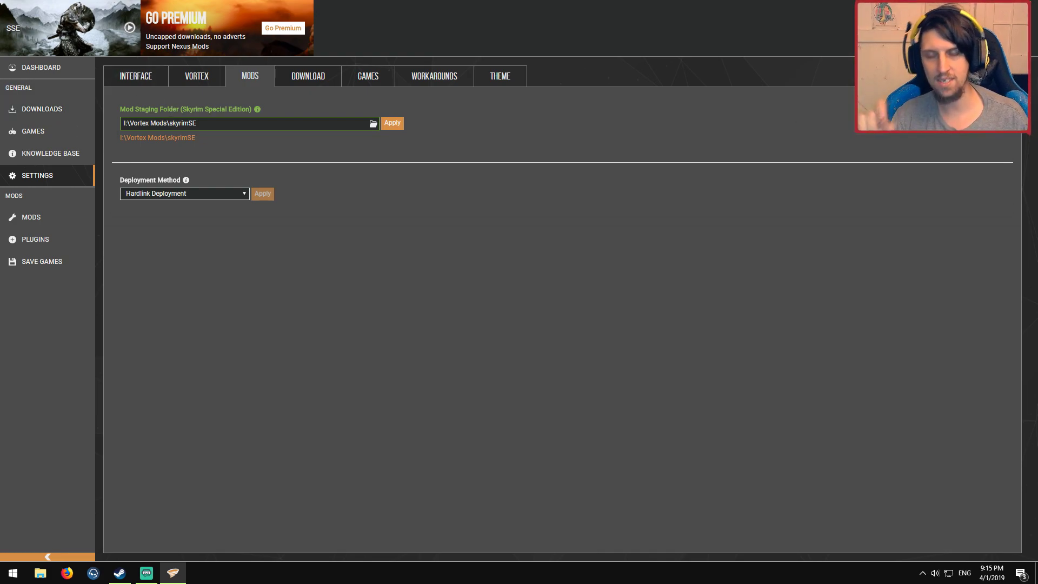
pyautogui.press('super+d')
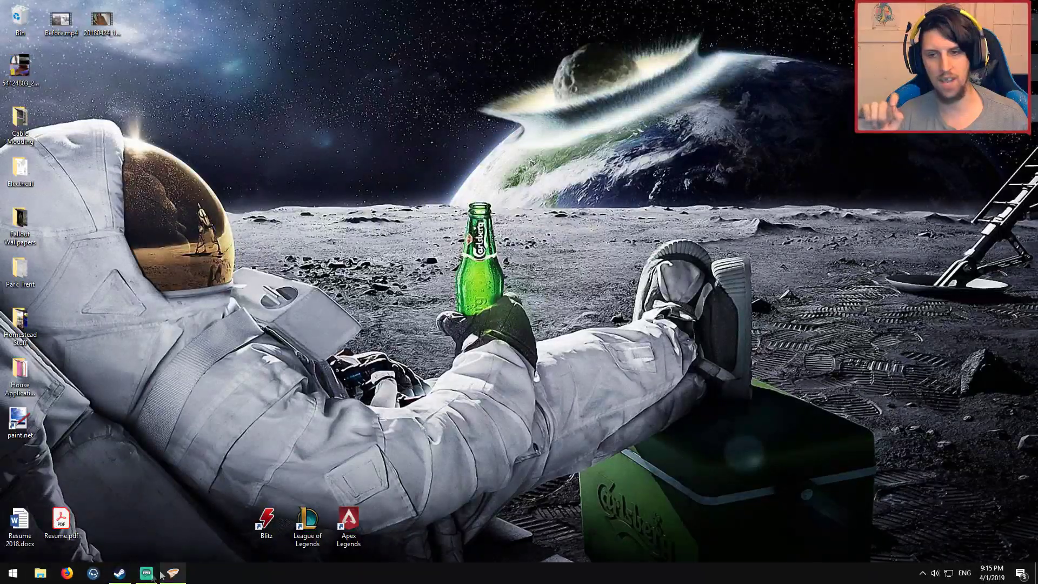
# Switch to Firefox and examine the Skyrim Script Extender (SKSE) page, including its address, disclaimer and the current SE build 2.0.15 download.
pyautogui.click(71, 574)
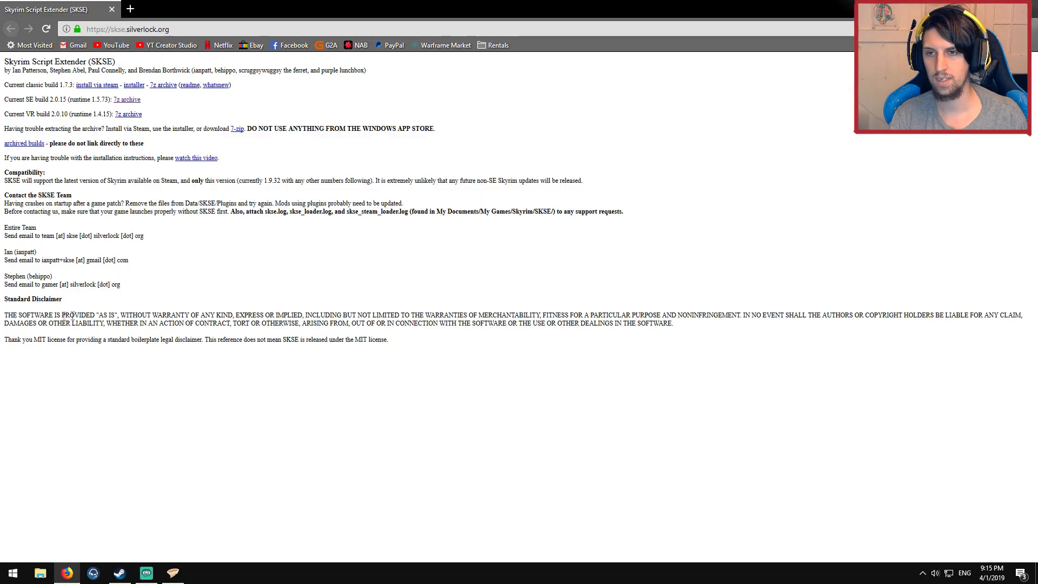
pyautogui.moveTo(10, 315); pyautogui.dragTo(677, 368)
pyautogui.click(706, 338)
pyautogui.moveTo(671, 323); pyautogui.dragTo(607, 314)
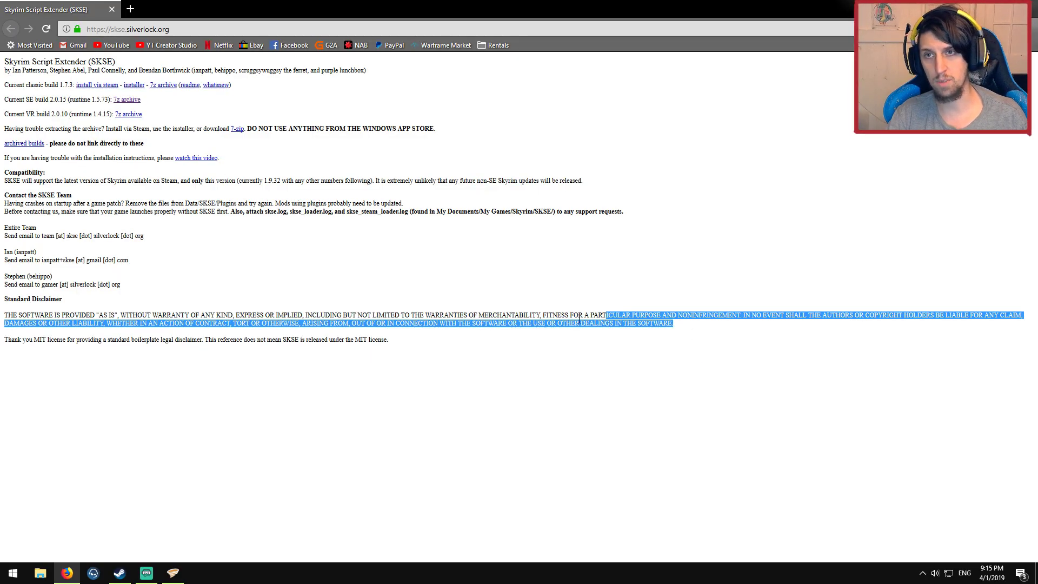
pyautogui.click(608, 315)
pyautogui.click(129, 29)
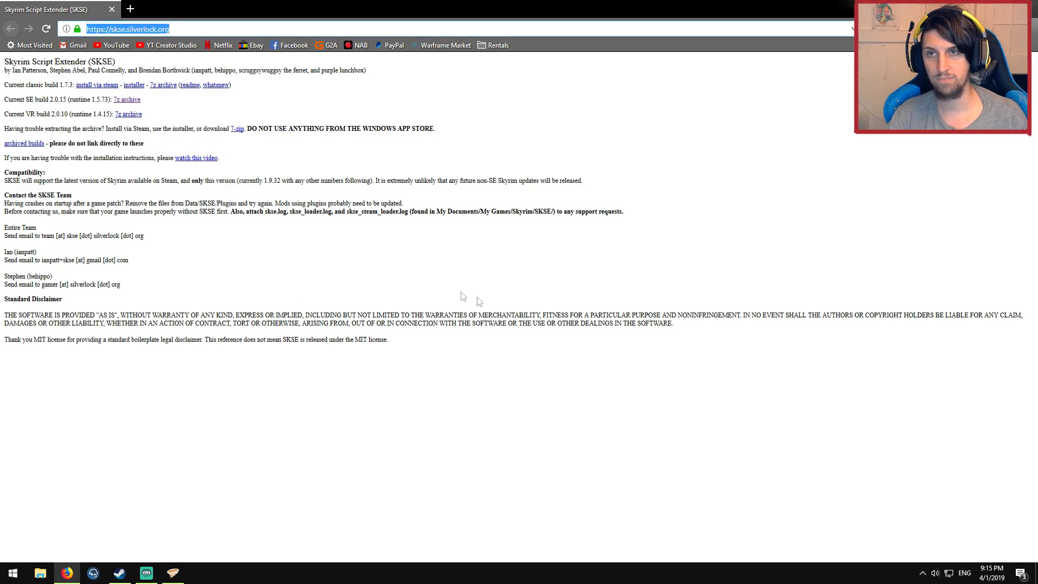
pyautogui.click(507, 340)
pyautogui.moveTo(507, 340); pyautogui.dragTo(285, 309)
pyautogui.click(285, 308)
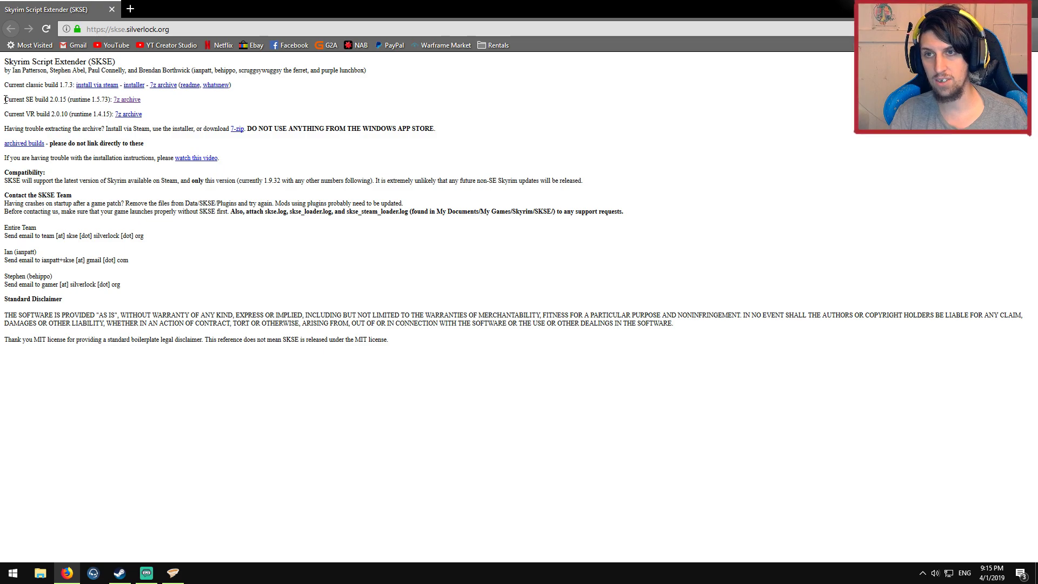
pyautogui.moveTo(5, 100); pyautogui.dragTo(66, 100)
pyautogui.click(62, 100)
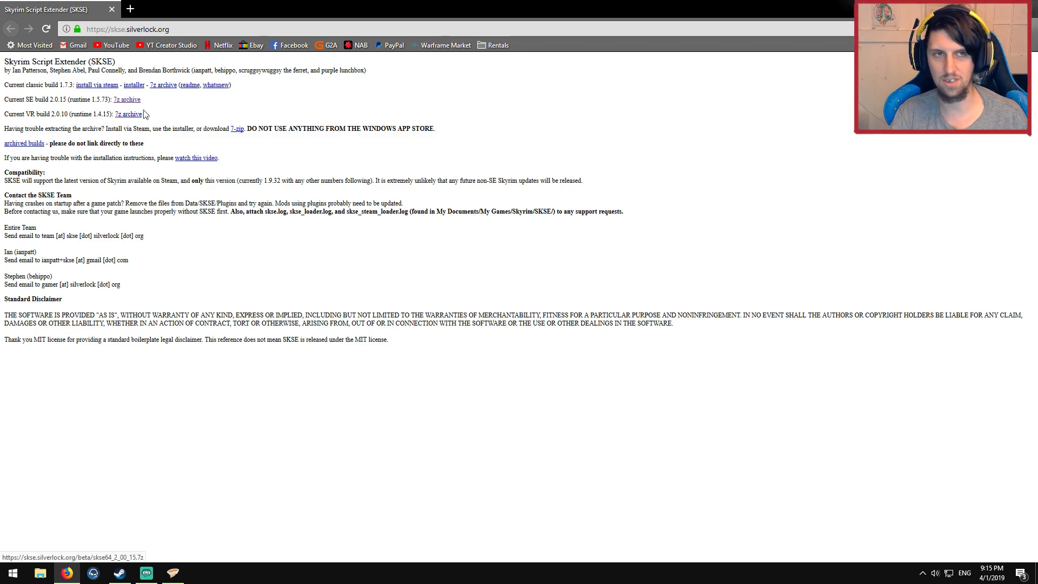
# Switch to File Explorer and view the 7-Zip extraction options for skse64_2_00_15.7z in Downloads without extracting it.
pyautogui.click(44, 571)
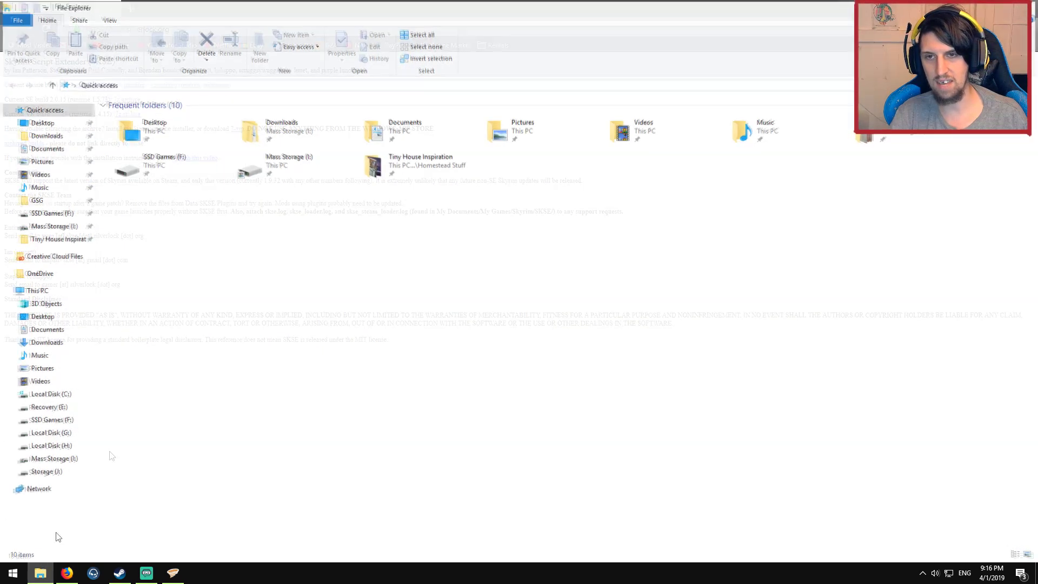
pyautogui.click(43, 137)
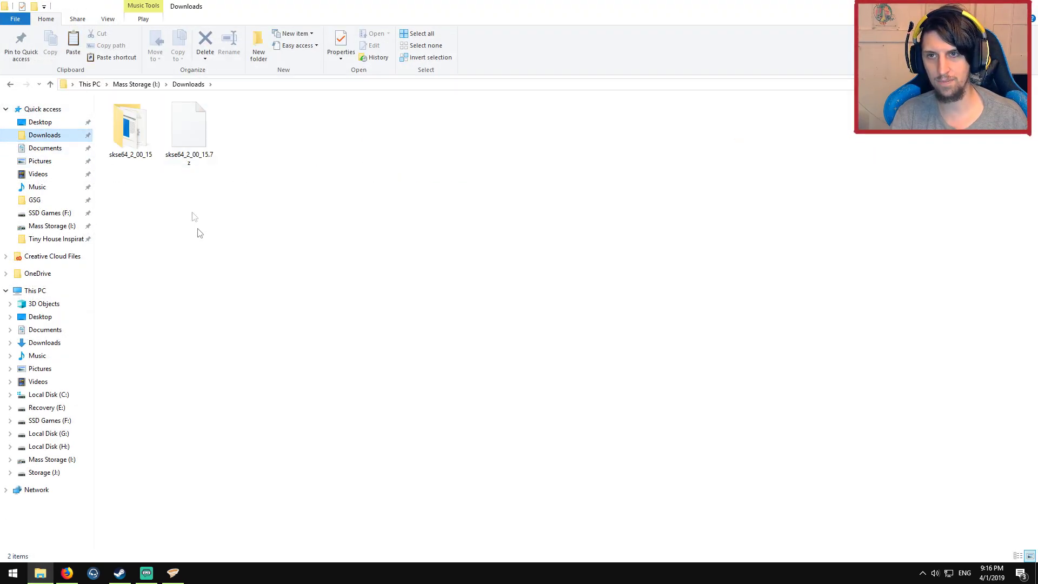
pyautogui.click(191, 134)
pyautogui.rightClick(194, 134)
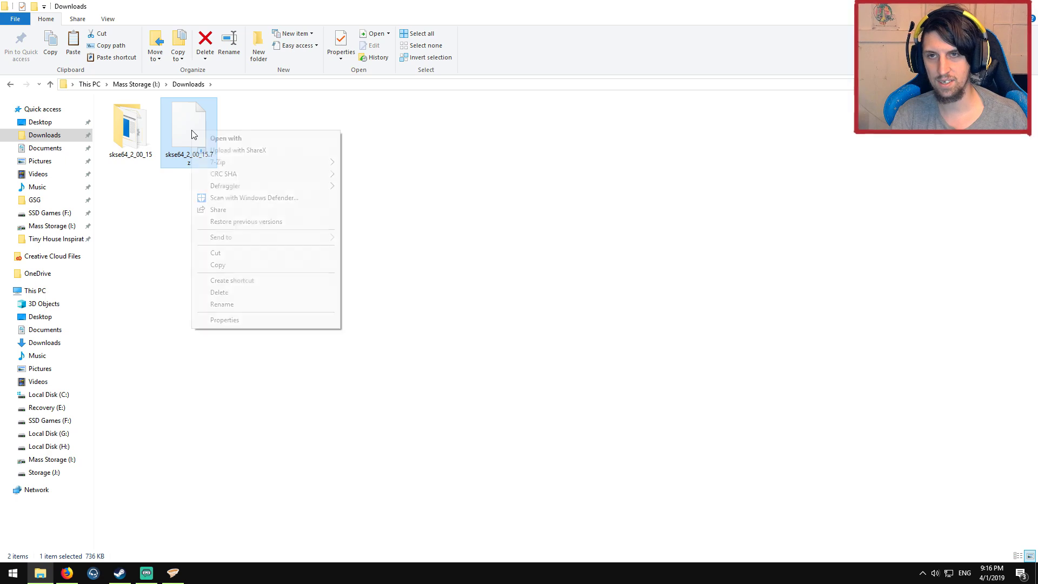
pyautogui.moveTo(258, 163)
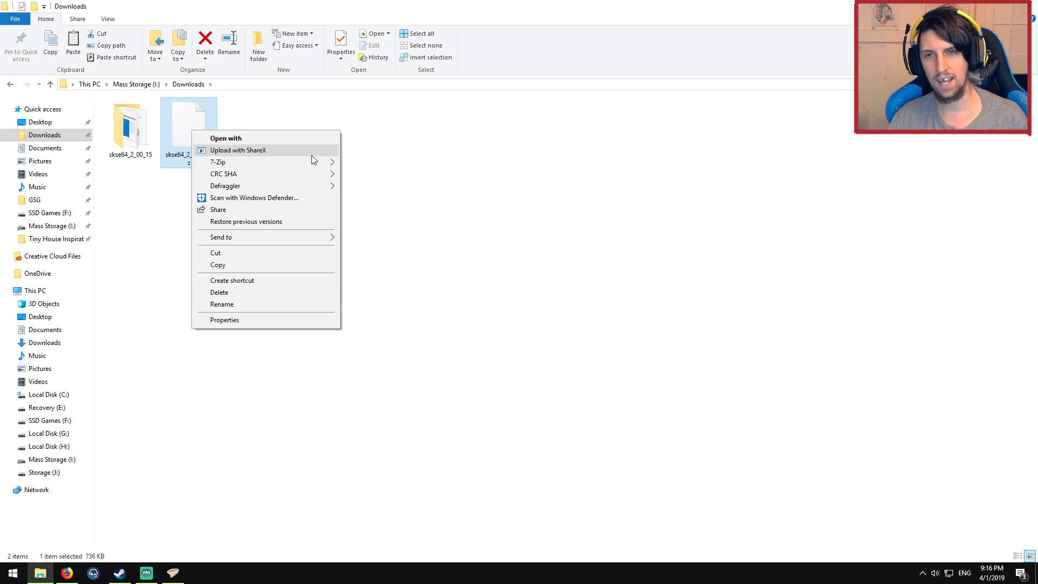
pyautogui.moveTo(306, 173)
pyautogui.moveTo(290, 158)
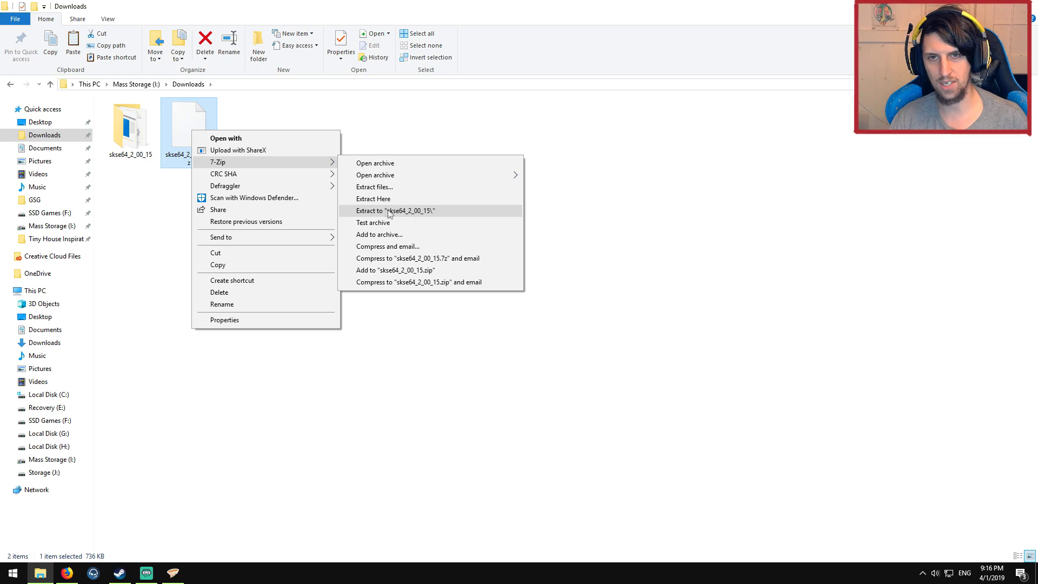
pyautogui.click(520, 426)
# Copy everything inside the extracted skse64_2_00_15 folder, and close the File Explorer and browser windows.
pyautogui.doubleClick(128, 127)
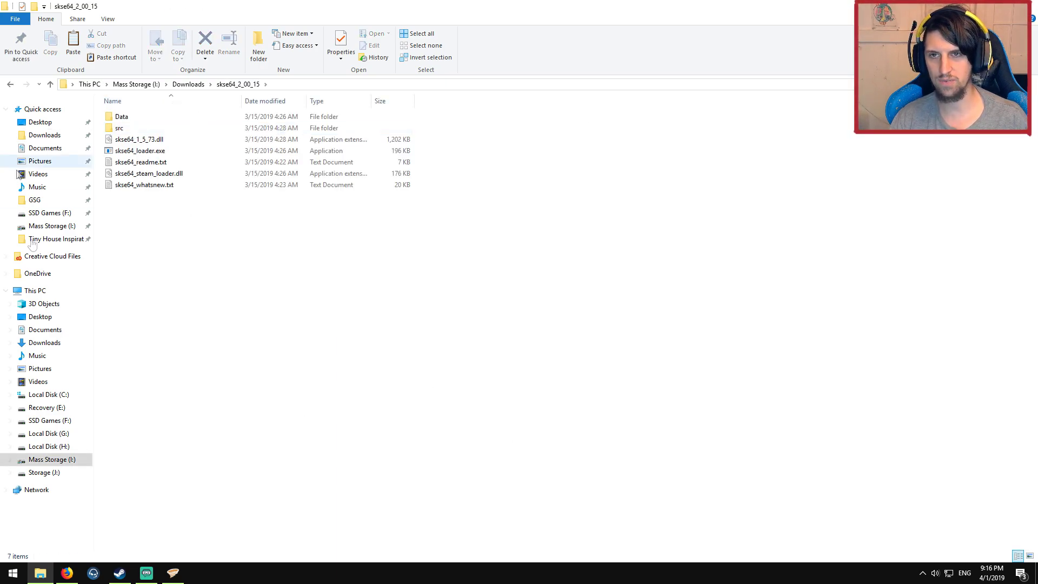
pyautogui.moveTo(245, 240); pyautogui.dragTo(130, 115)
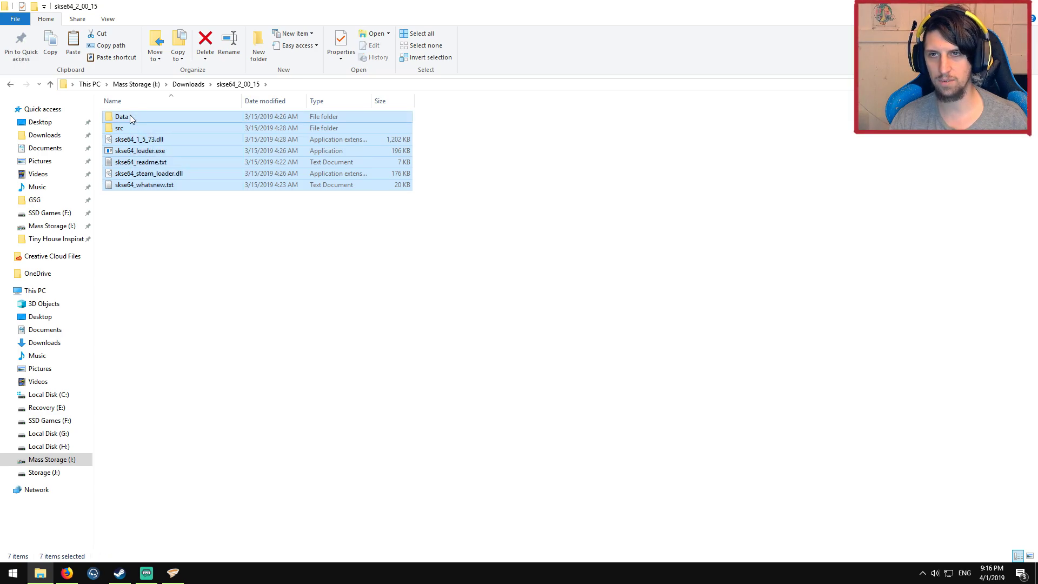
pyautogui.rightClick(130, 114)
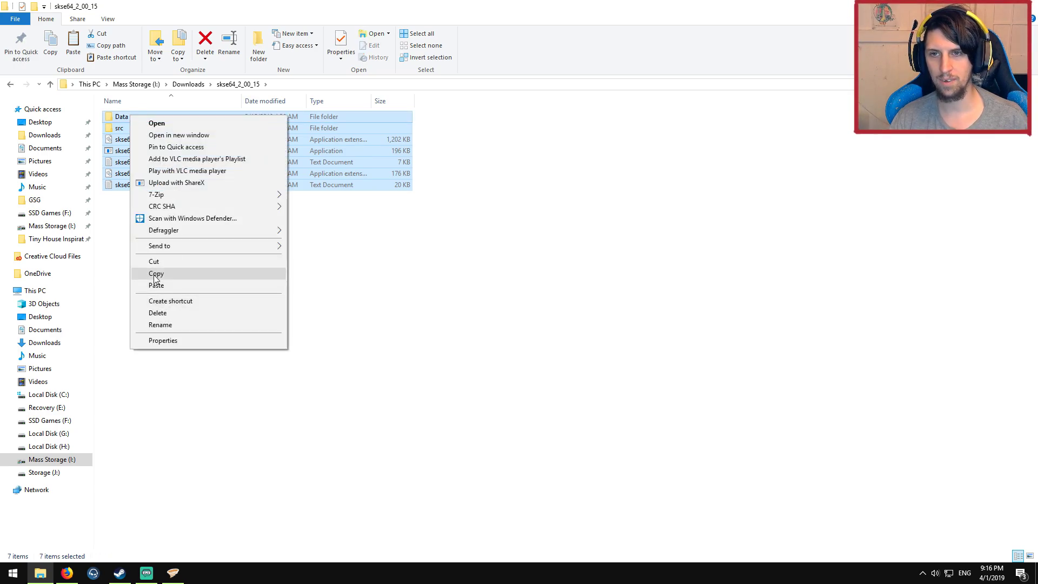
pyautogui.click(809, 292)
pyautogui.moveTo(181, 232); pyautogui.dragTo(125, 120)
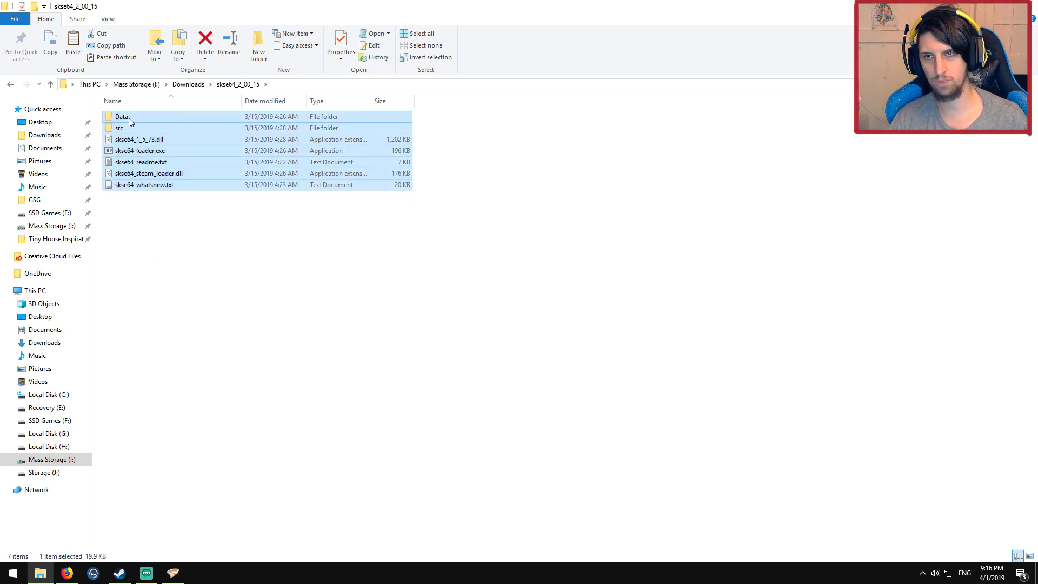
pyautogui.rightClick(135, 115)
pyautogui.click(171, 276)
pyautogui.click(417, 283)
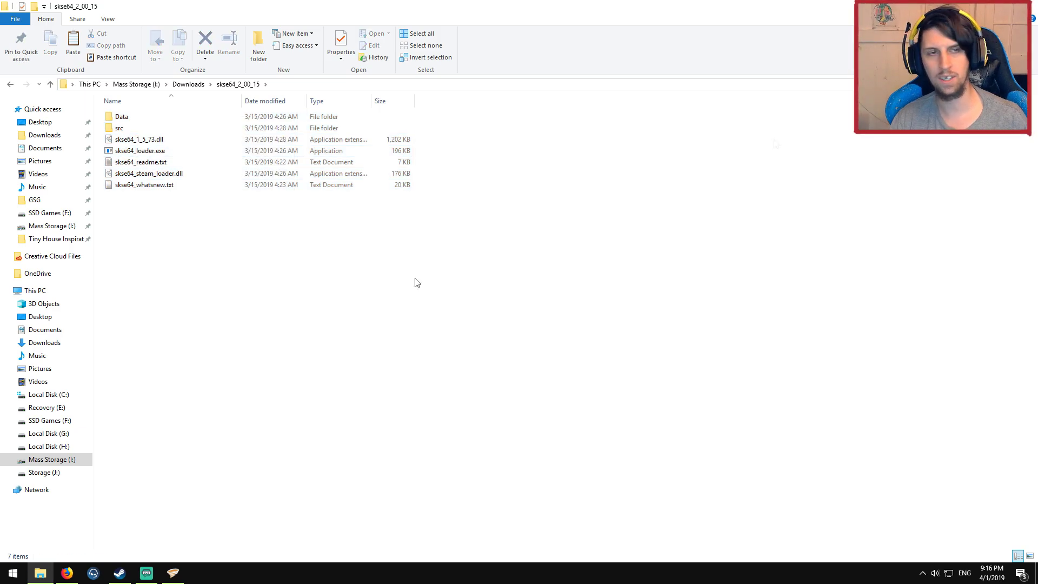
pyautogui.click(1034, 4)
pyautogui.click(1034, 4)
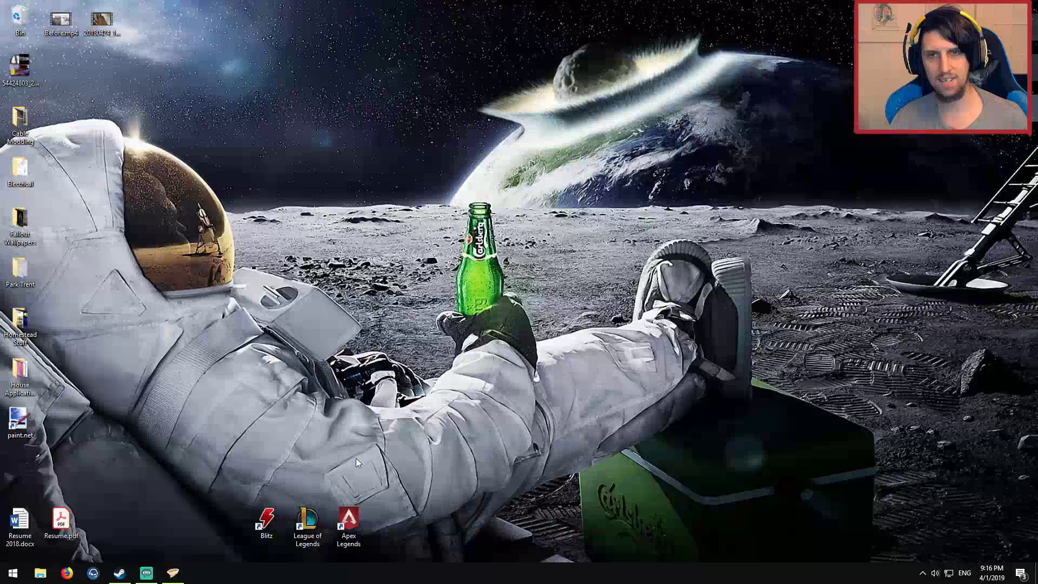
# Switch to Steam, search the library for skyrim, and browse the local files of The Elder Scrolls V: Skyrim Special Edition.
pyautogui.click(120, 573)
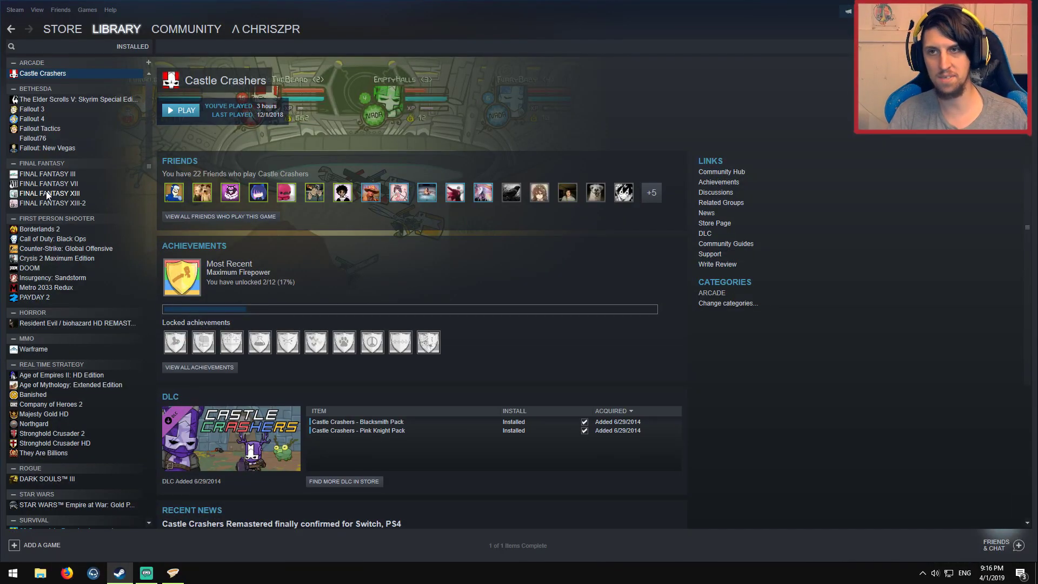
pyautogui.write('skyrim')
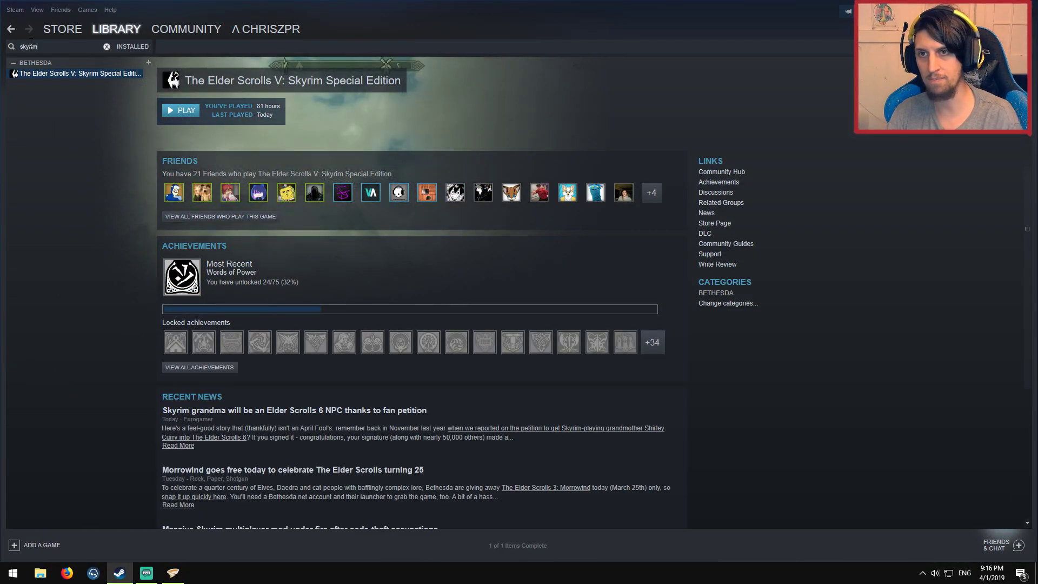
pyautogui.rightClick(67, 74)
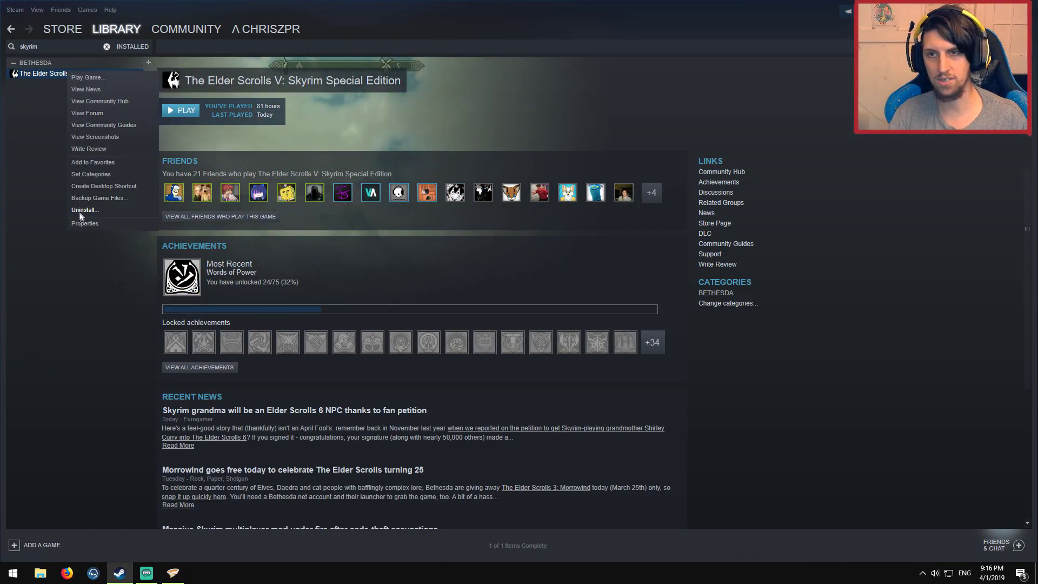
pyautogui.click(86, 228)
pyautogui.click(501, 140)
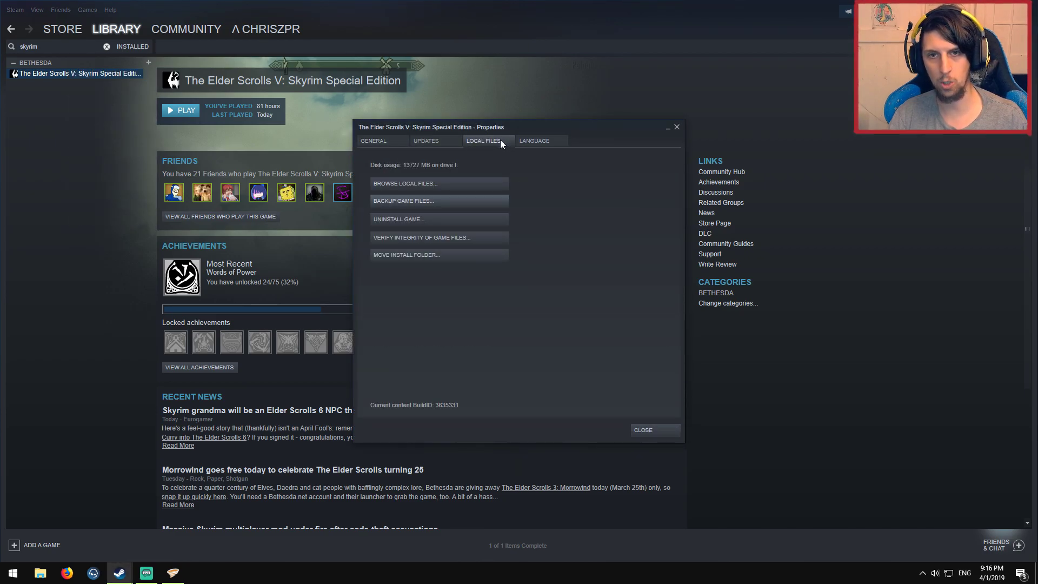
pyautogui.click(403, 184)
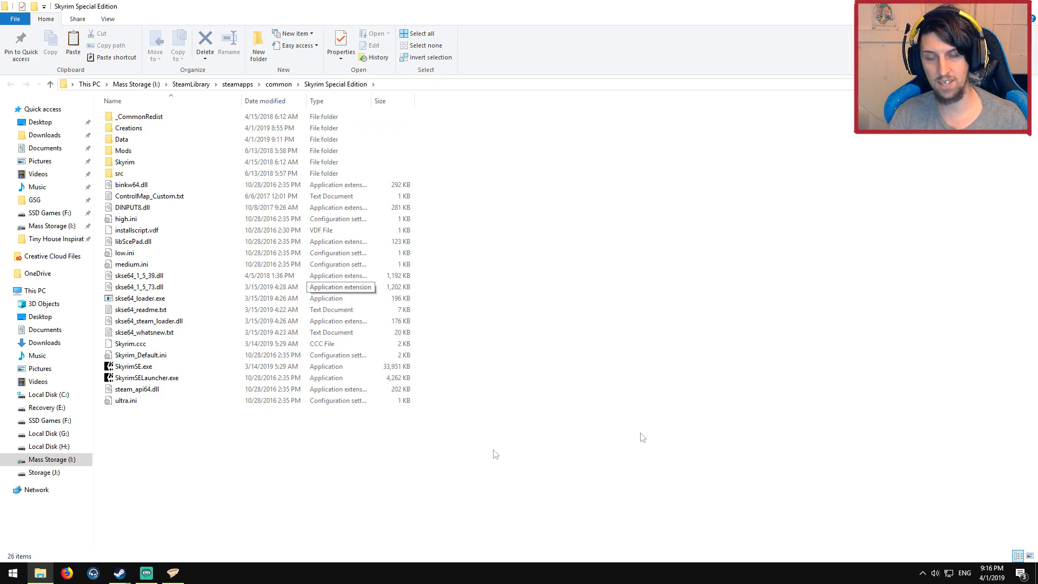
# Paste the SKSE files into the Skyrim Special Edition game folder, replacing existing files, and close the game's properties in Steam.
pyautogui.rightClick(589, 210)
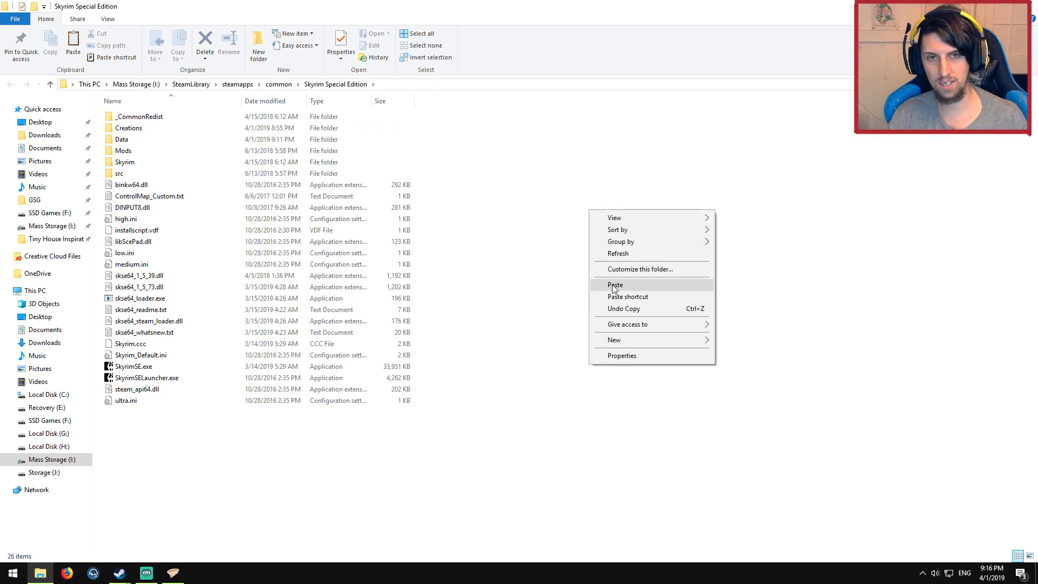
pyautogui.click(615, 287)
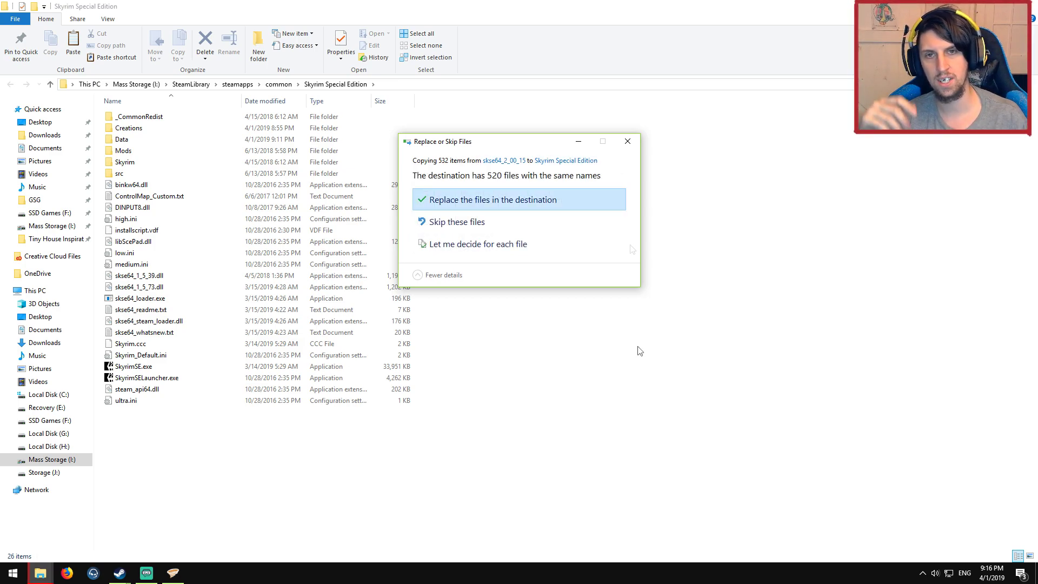
pyautogui.click(464, 203)
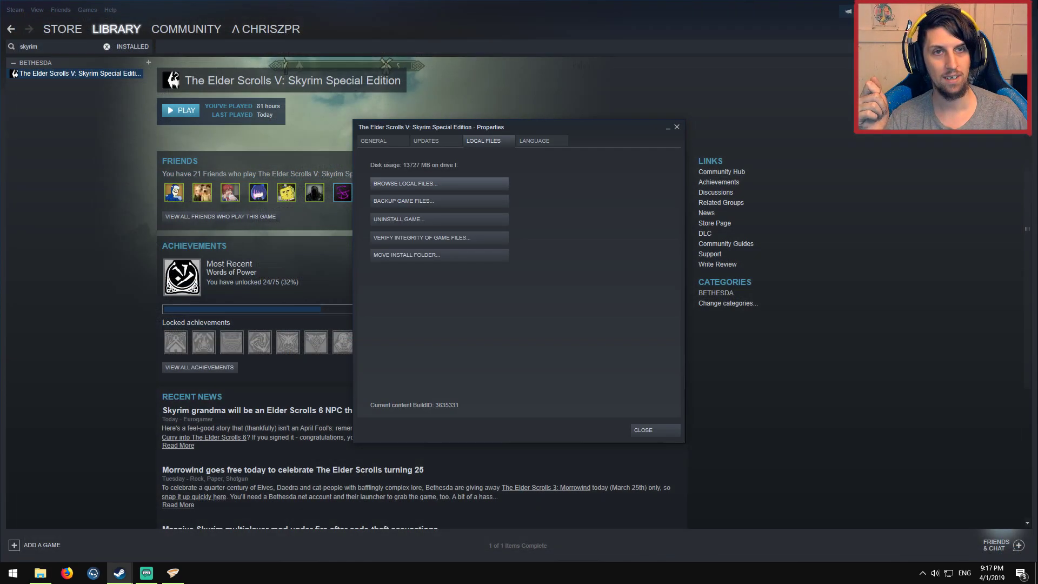
pyautogui.click(656, 430)
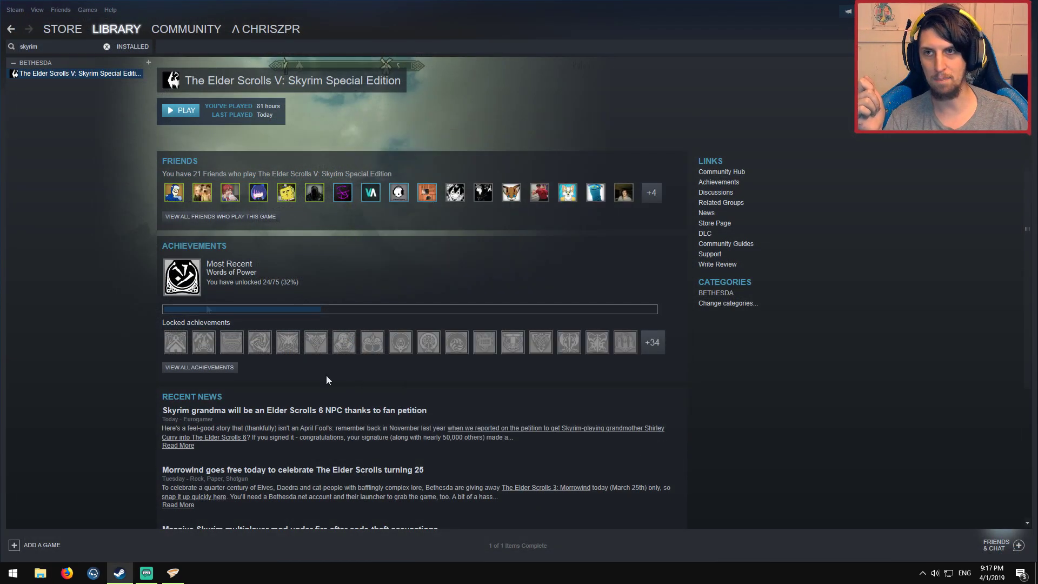
# Clear the library search, start adding a non-Steam game, and check the Skyrim Special Edition folder path while browsing for its program.
pyautogui.click(107, 47)
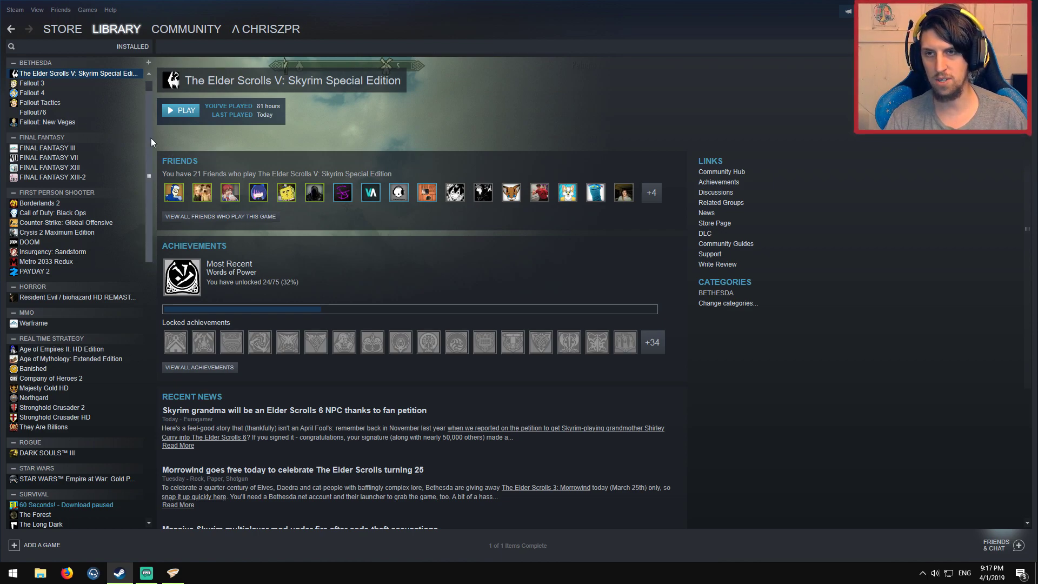
pyautogui.click(29, 544)
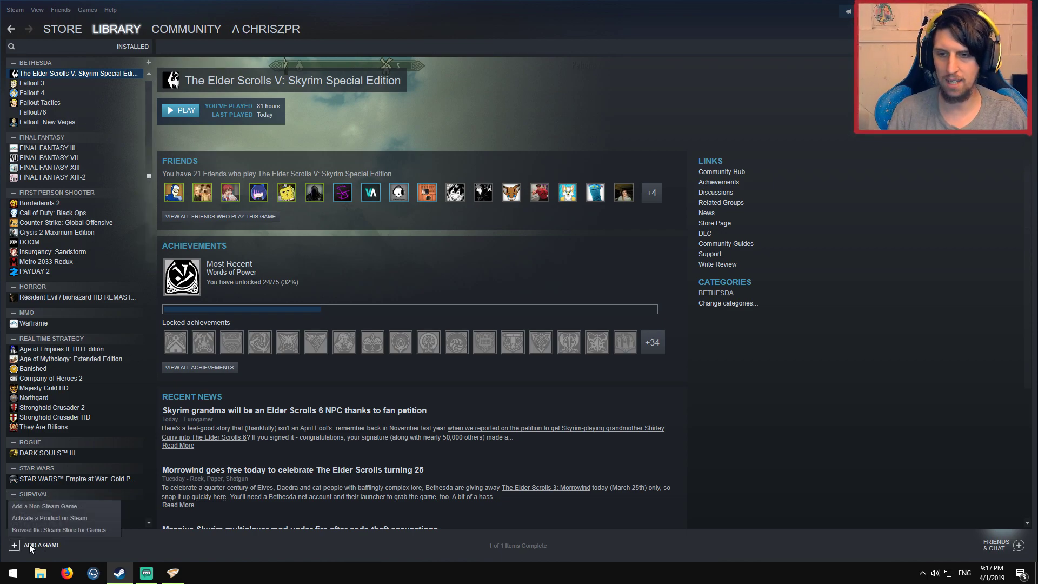
pyautogui.click(49, 506)
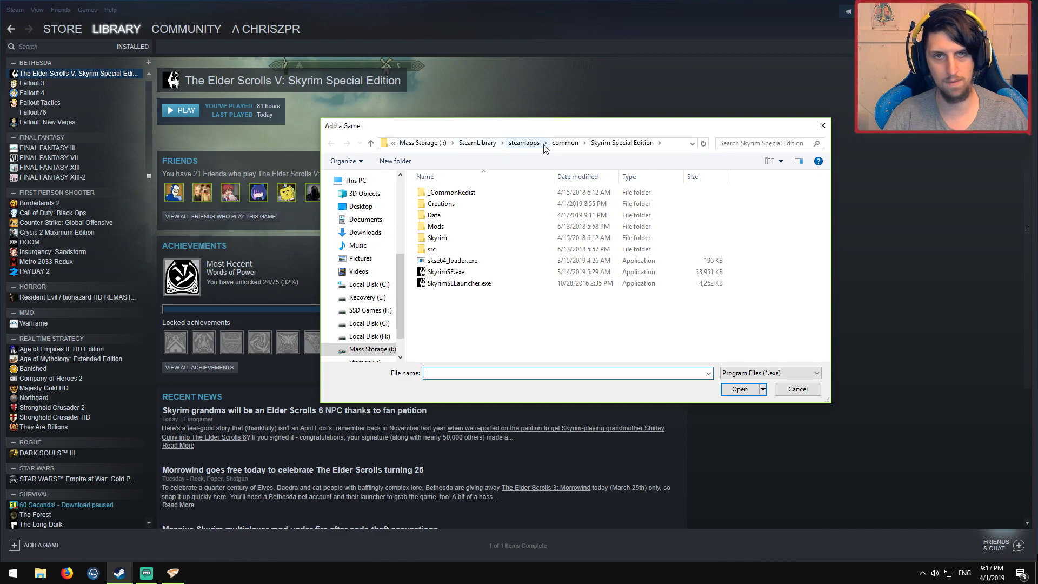
pyautogui.click(390, 143)
pyautogui.click(394, 145)
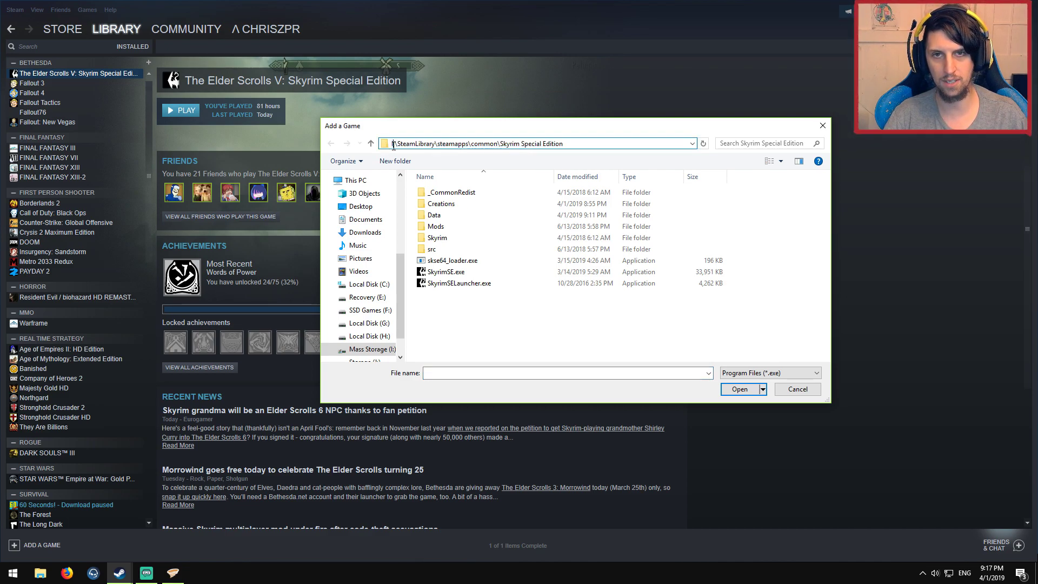
pyautogui.moveTo(397, 142); pyautogui.dragTo(582, 141)
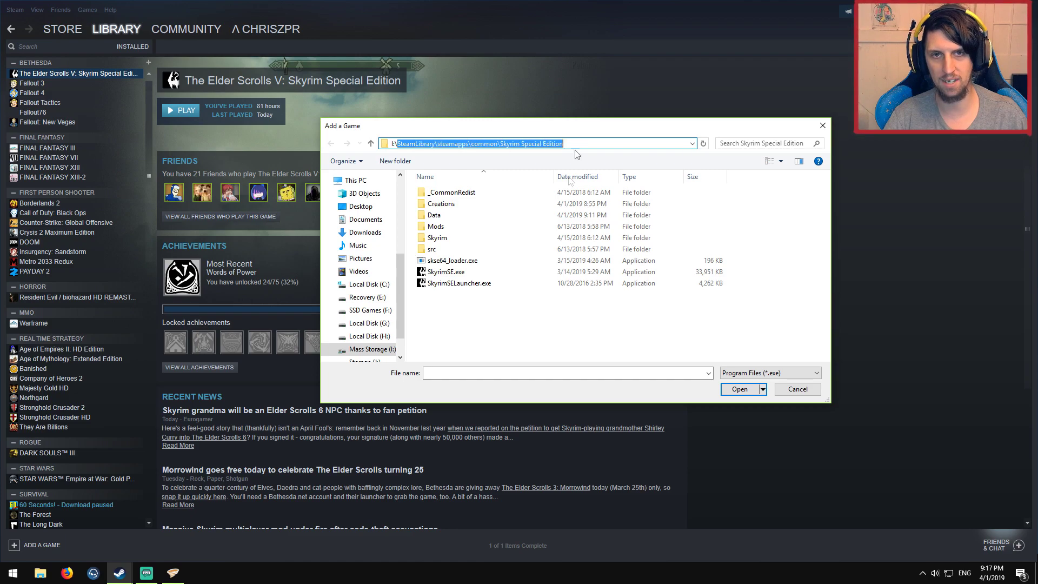
pyautogui.click(544, 337)
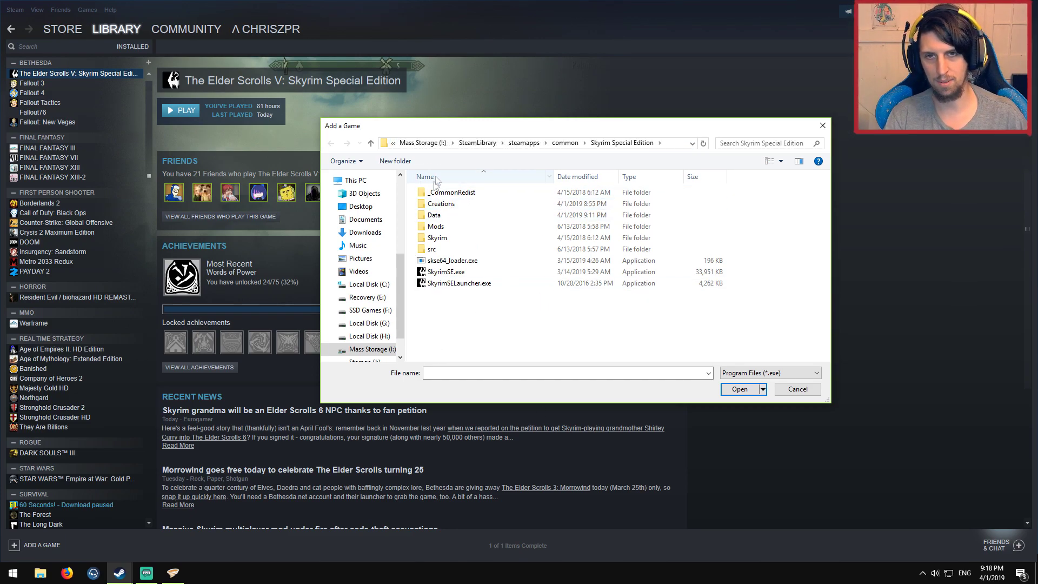
# Browse to SteamLibrary\steamapps\common\Skyrim Special Edition on Mass Storage (I:) and add skse64_loader.exe to the Steam library.
pyautogui.click(478, 142)
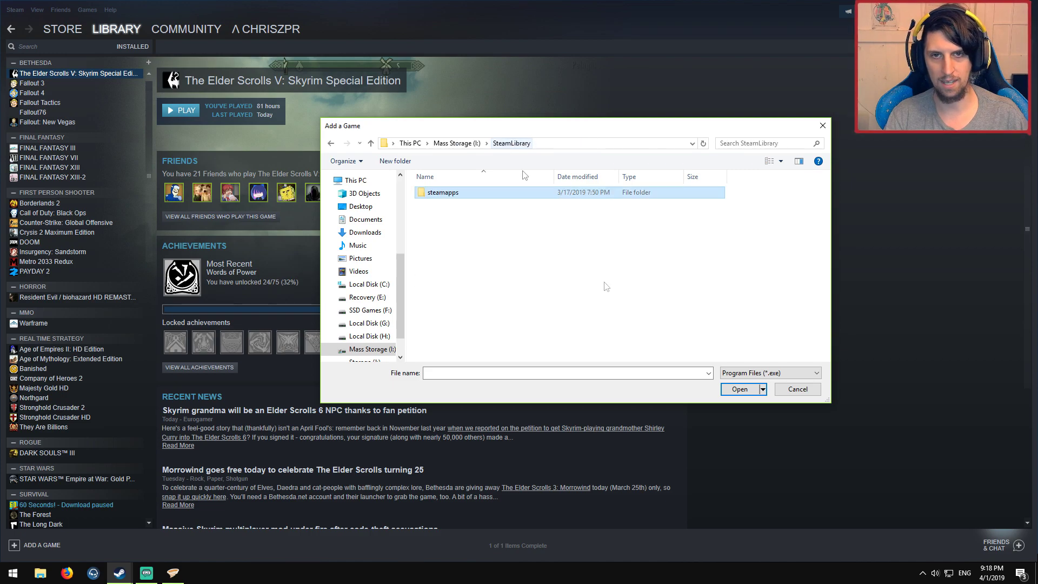
pyautogui.click(460, 144)
pyautogui.doubleClick(458, 306)
pyautogui.doubleClick(458, 192)
pyautogui.doubleClick(458, 192)
pyautogui.scroll(-15, 476, 217)
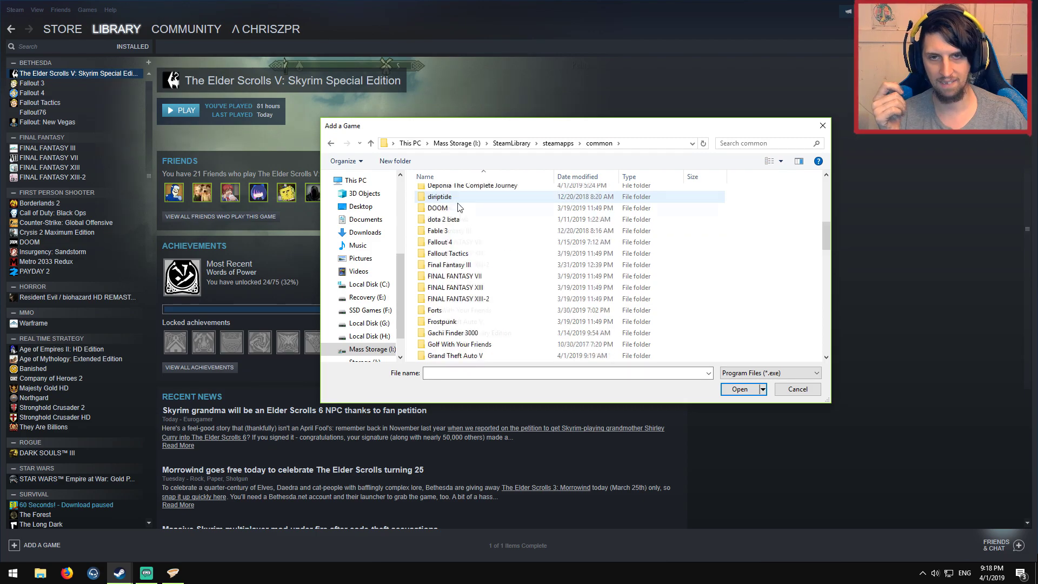
pyautogui.scroll(-1, 481, 325)
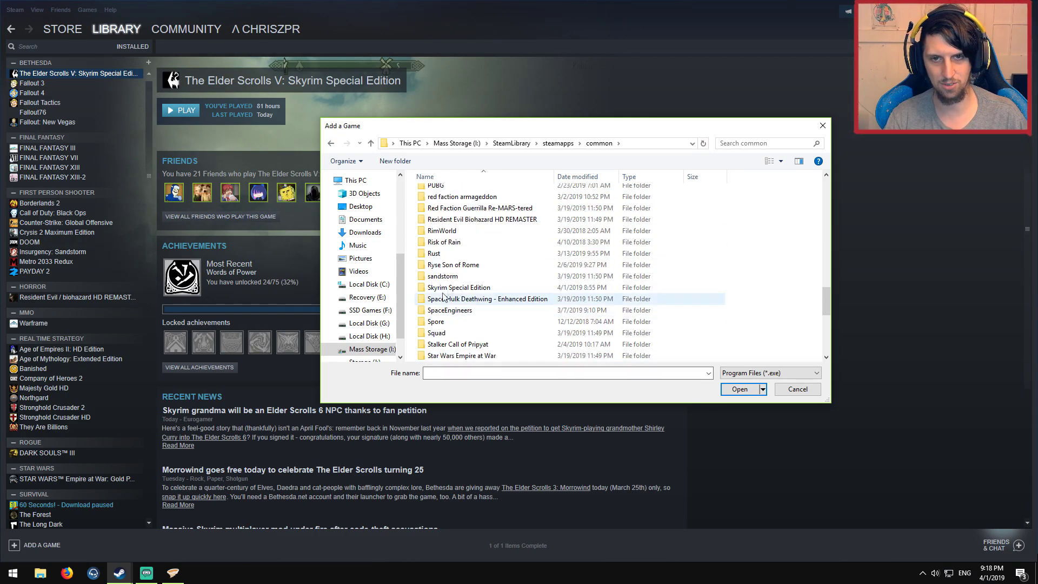
pyautogui.doubleClick(481, 294)
pyautogui.click(447, 261)
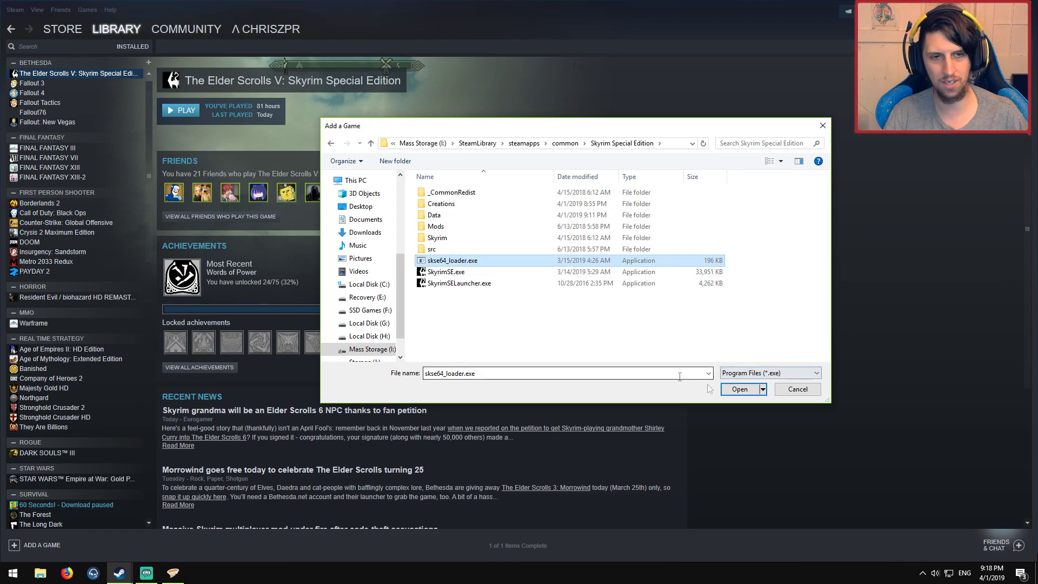
pyautogui.click(733, 389)
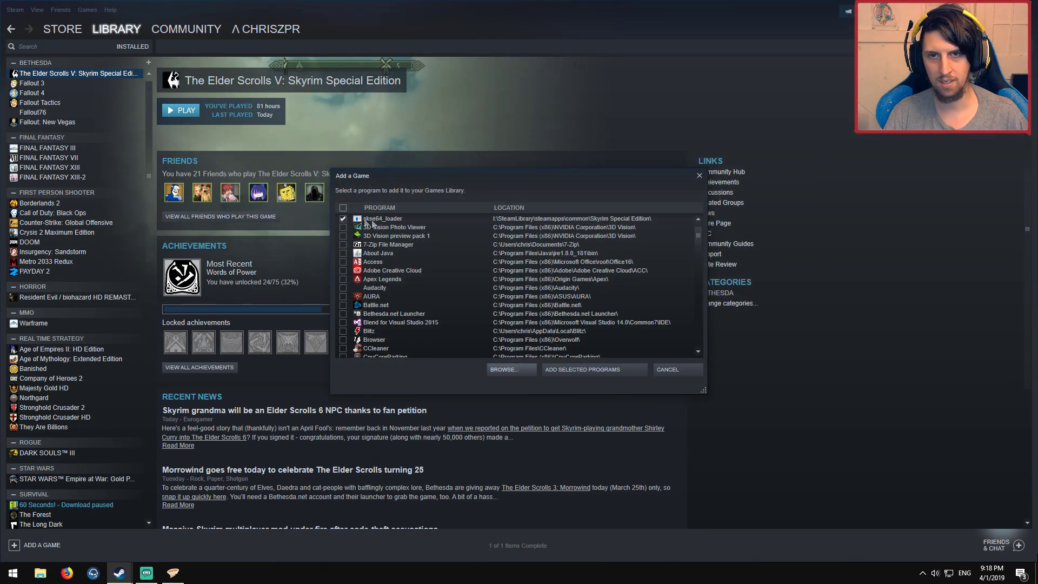
pyautogui.click(593, 372)
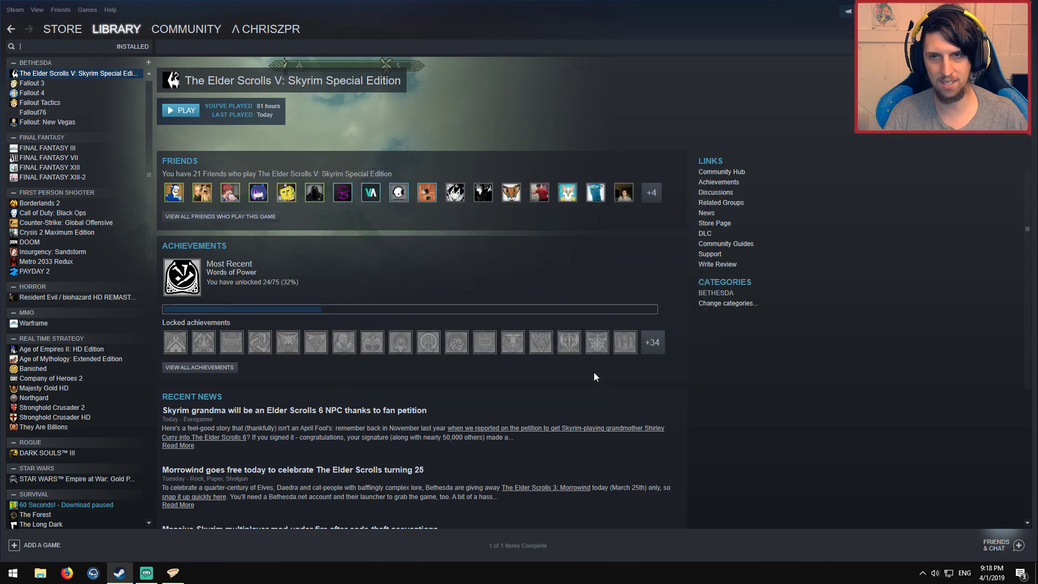
# Search the library for skse and give the skse64_loader shortcut the icon from SkyrimSE.exe.
pyautogui.write('skse')
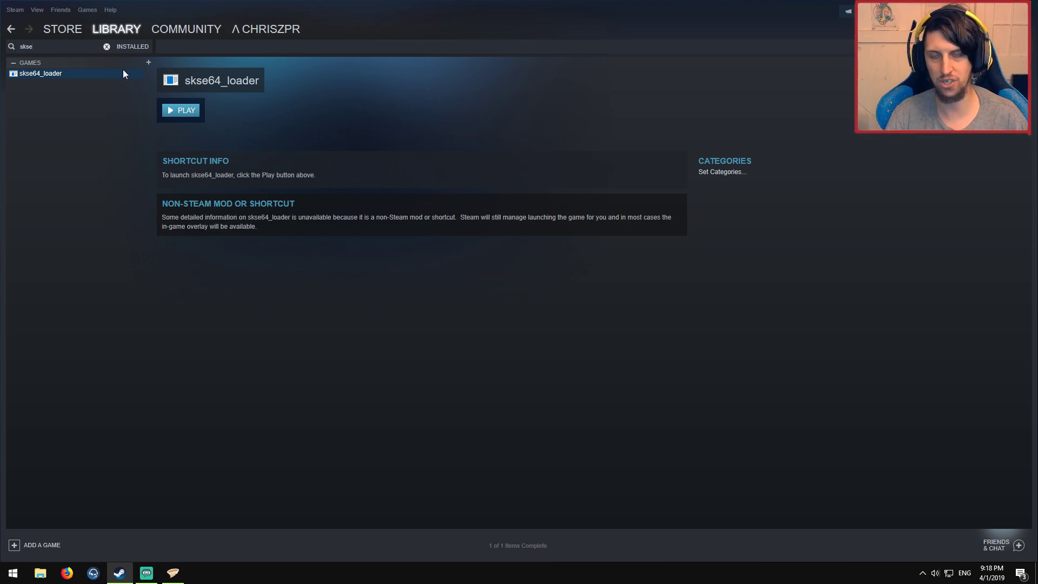
pyautogui.rightClick(61, 75)
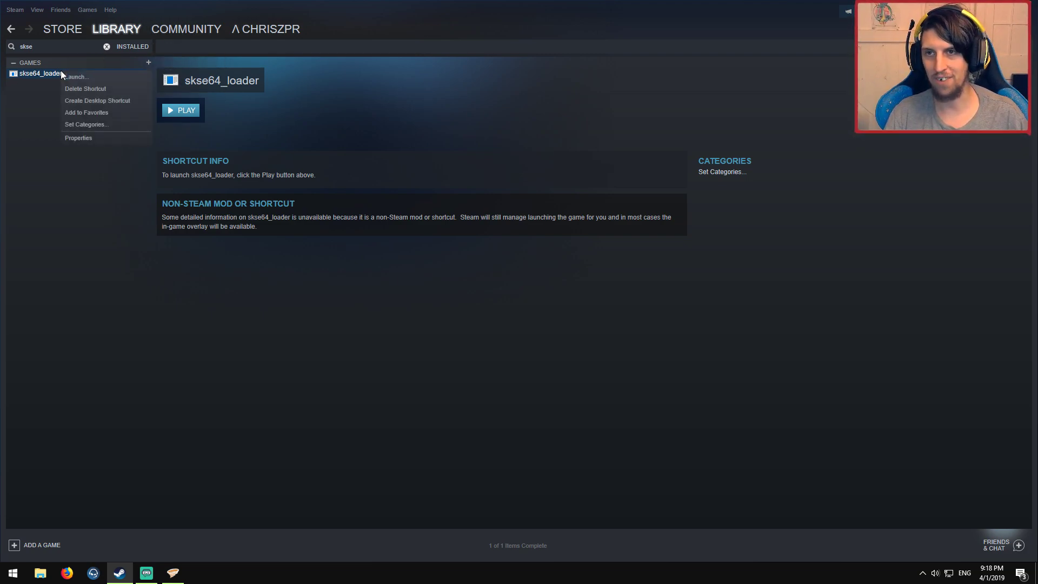
pyautogui.click(83, 140)
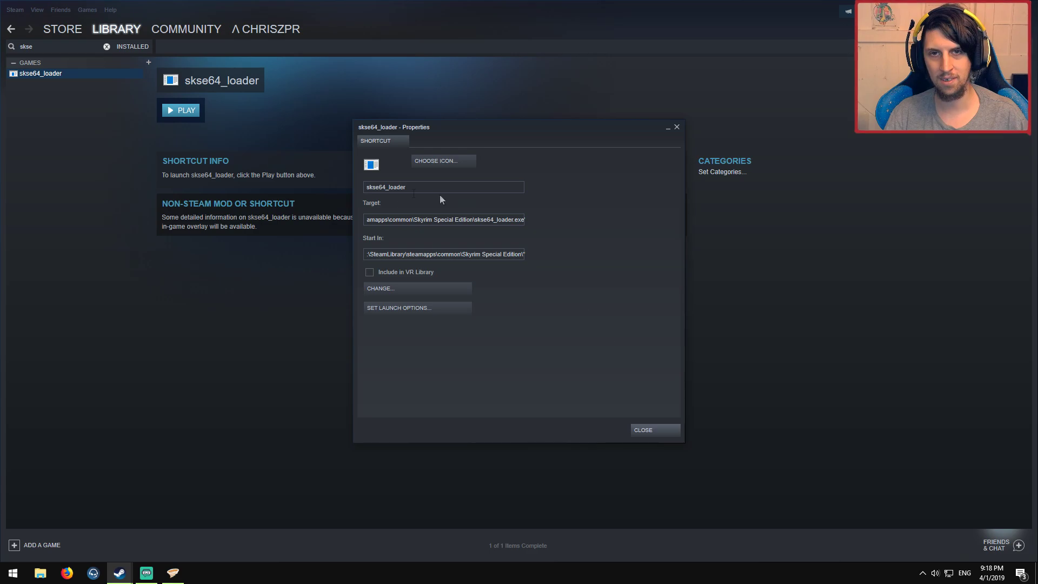
pyautogui.click(449, 160)
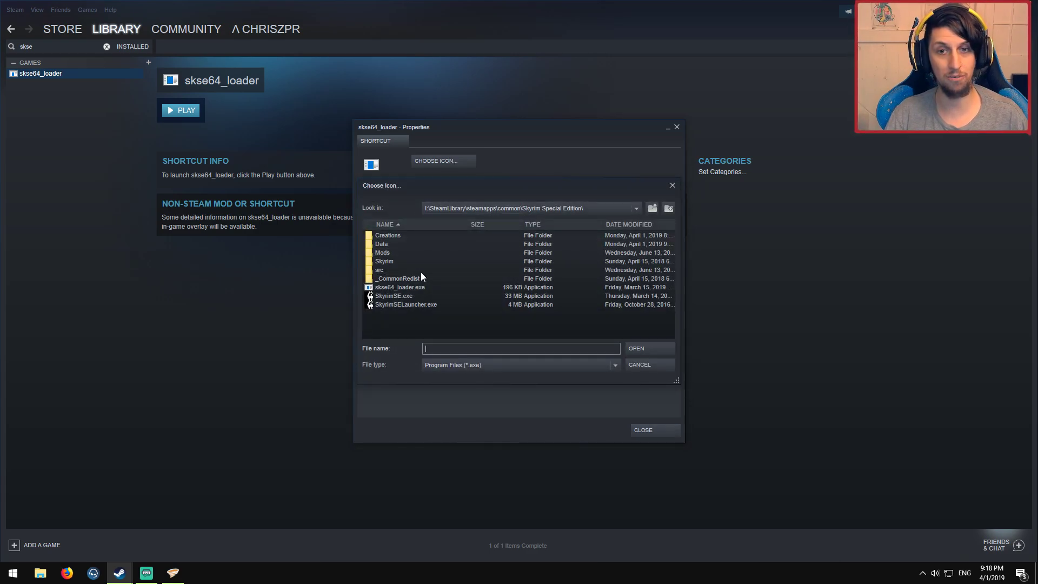
pyautogui.click(395, 297)
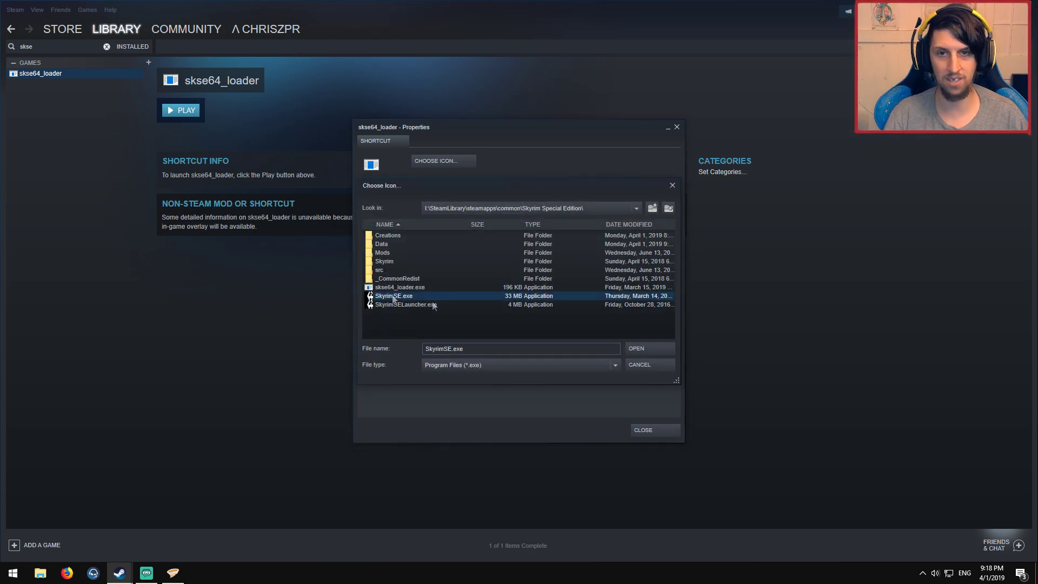
pyautogui.click(650, 350)
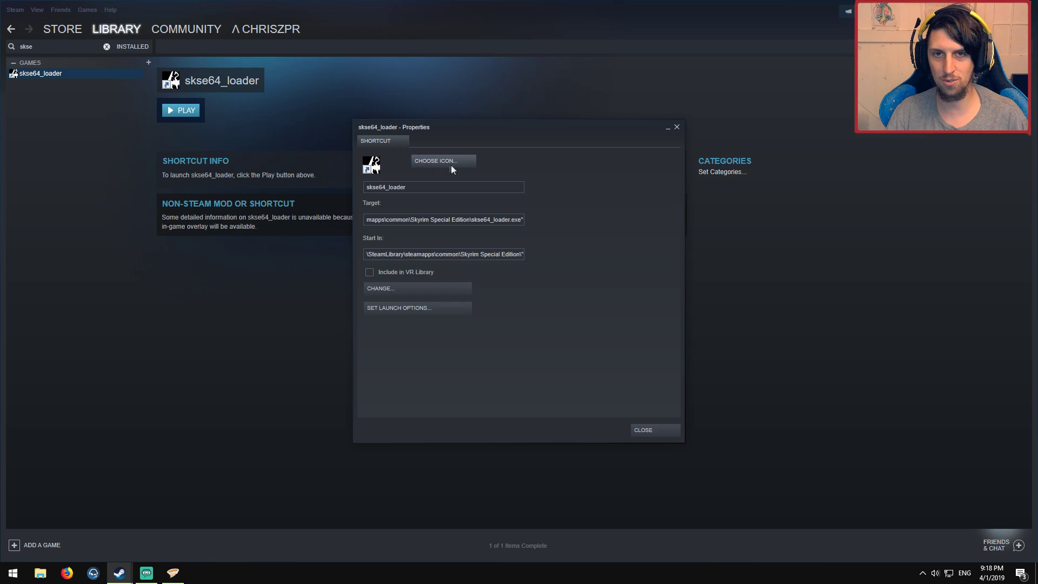
# Rename the skse64_loader shortcut to Skyrim (SKSE) and close its properties.
pyautogui.click(434, 182)
pyautogui.write('Skyrim (SKSE')
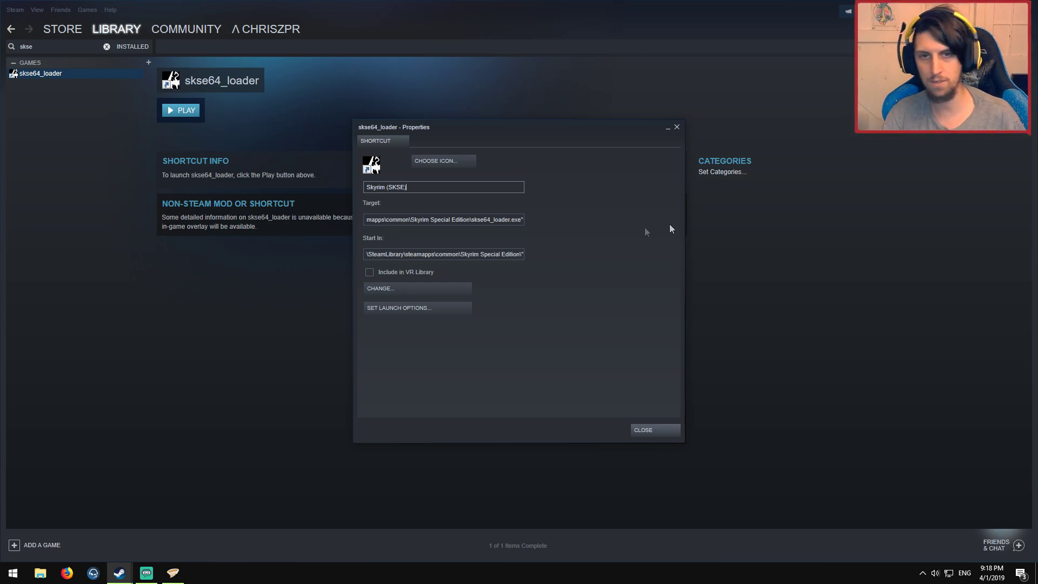
pyautogui.click(654, 432)
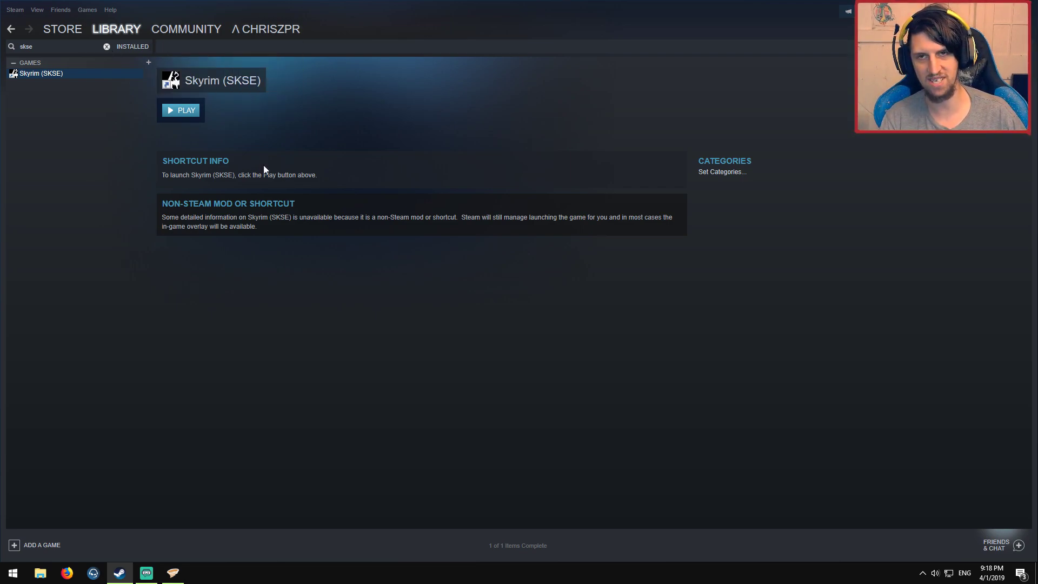
# Clear the library search and assign the Skyrim (SKSE) shortcut to the BETHESDA category.
pyautogui.click(107, 47)
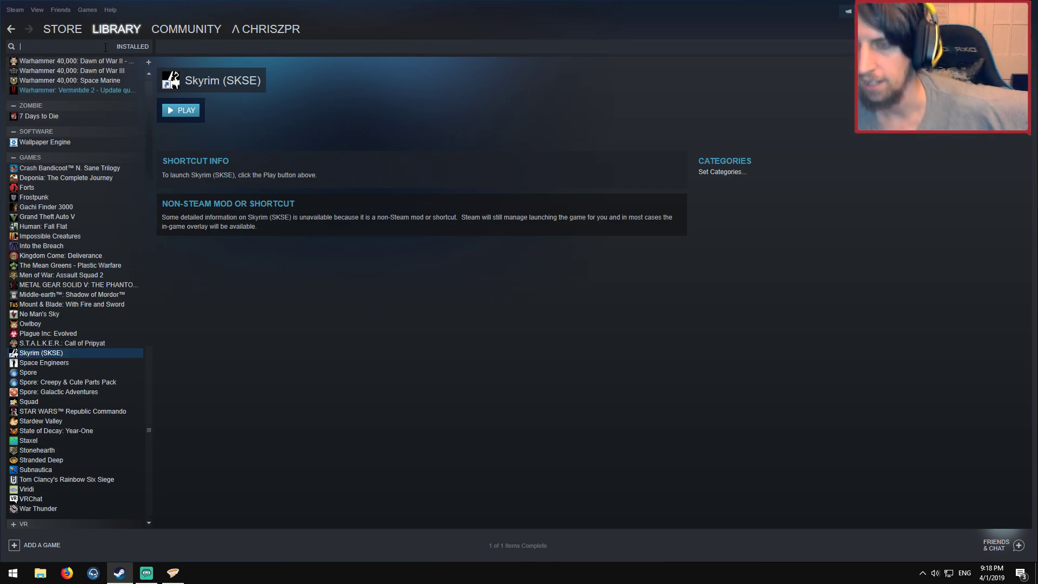
pyautogui.click(719, 172)
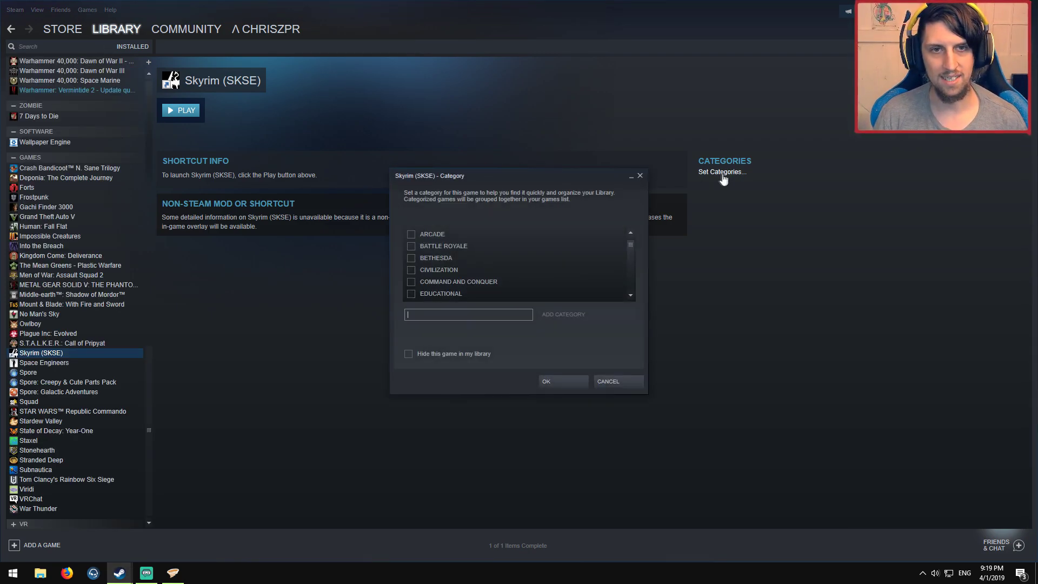
pyautogui.click(411, 258)
pyautogui.click(560, 381)
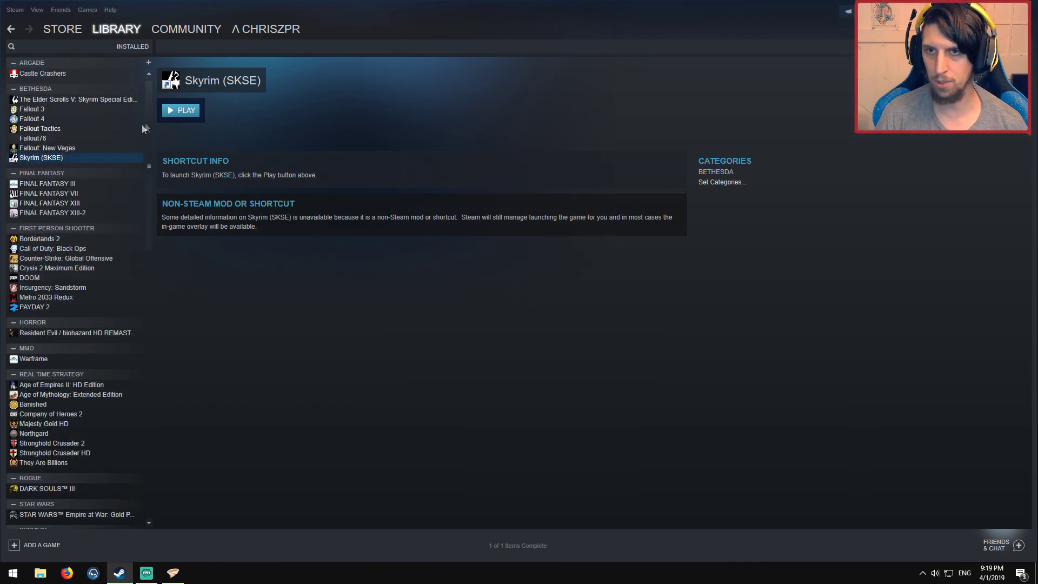
# Launch Skyrim (SKSE), check the load order in the in-game mods section, and return to the main menu.
pyautogui.click(181, 111)
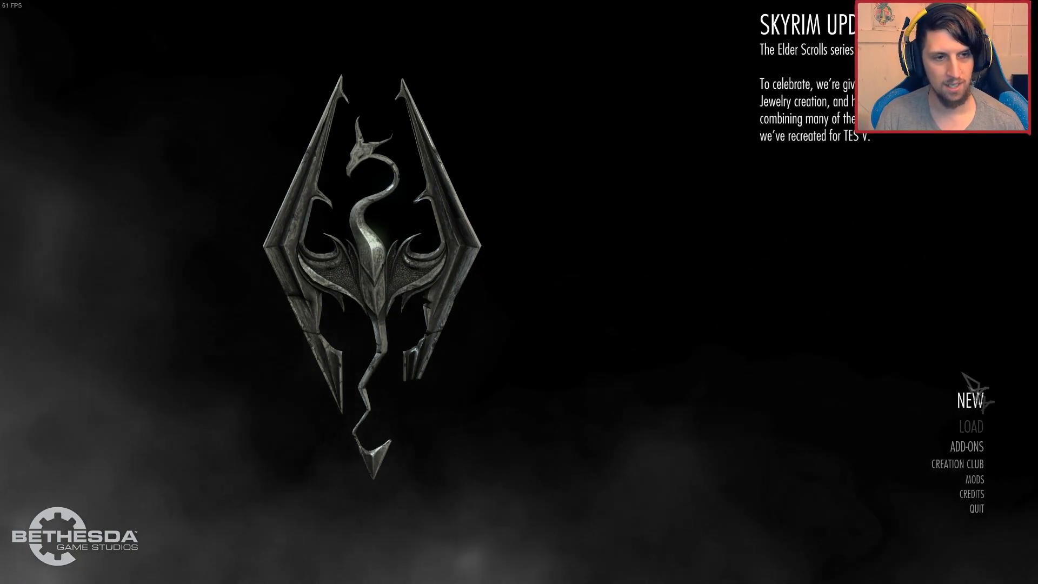
pyautogui.click(975, 479)
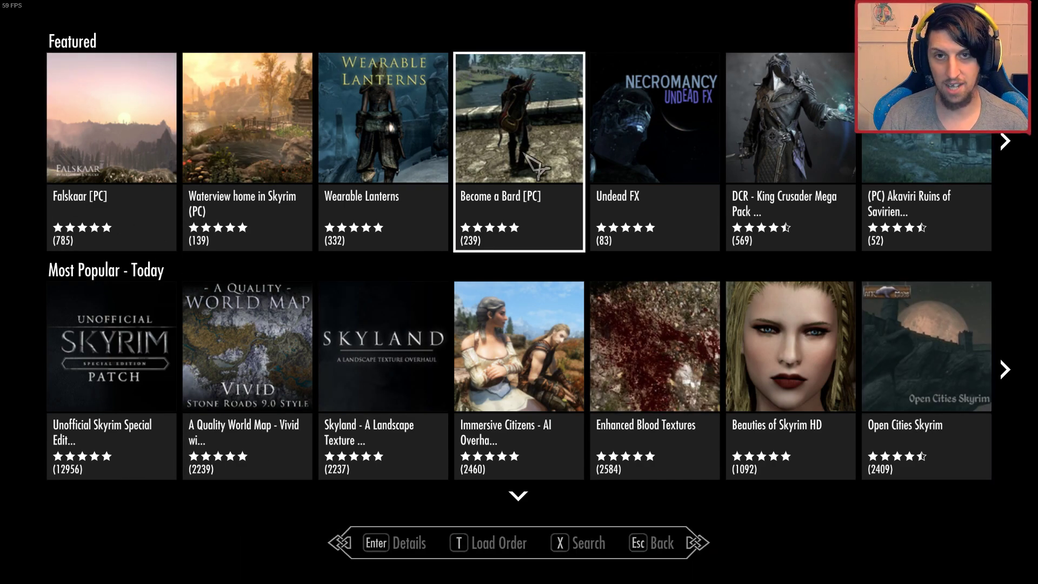
pyautogui.press('t')
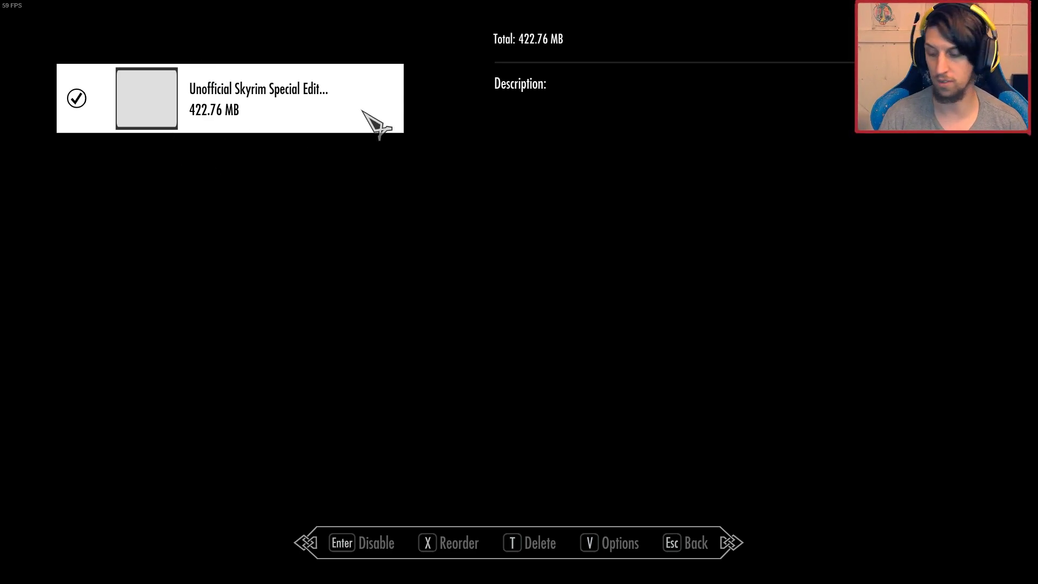
pyautogui.press('Escape')
pyautogui.press('Escape')
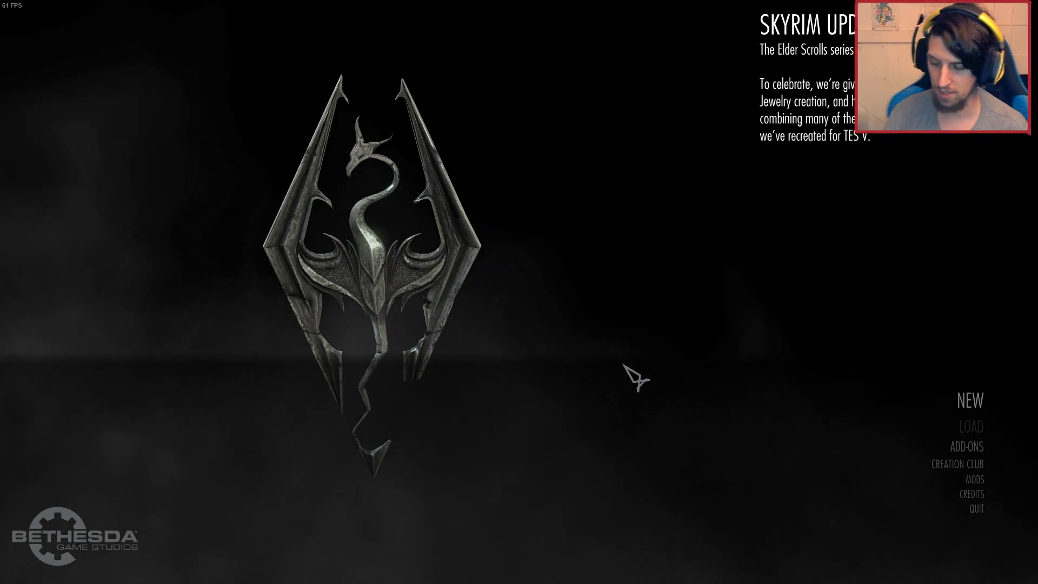
# Check the SKSE version by running skse in the game console, try the command butts, and close the console.
pyautogui.press('`')
pyautogui.write('skse')
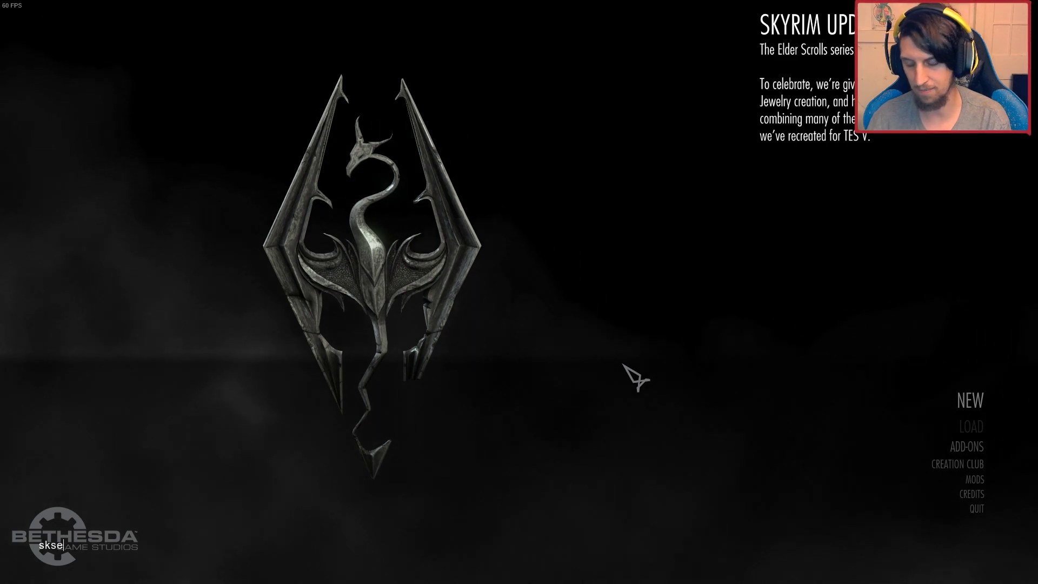
pyautogui.press('Return')
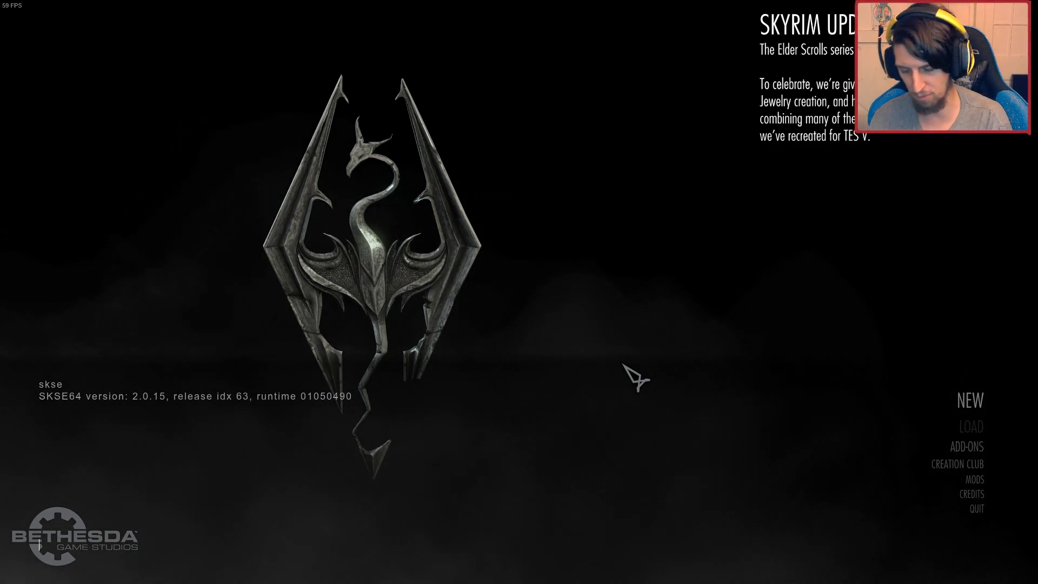
pyautogui.write('butts')
pyautogui.press('Return')
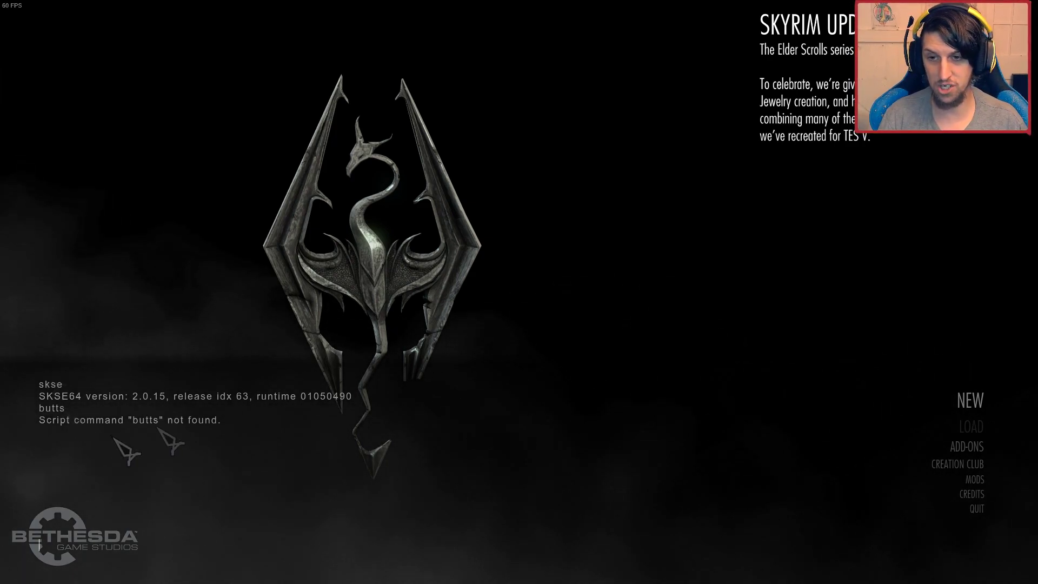
pyautogui.press('`')
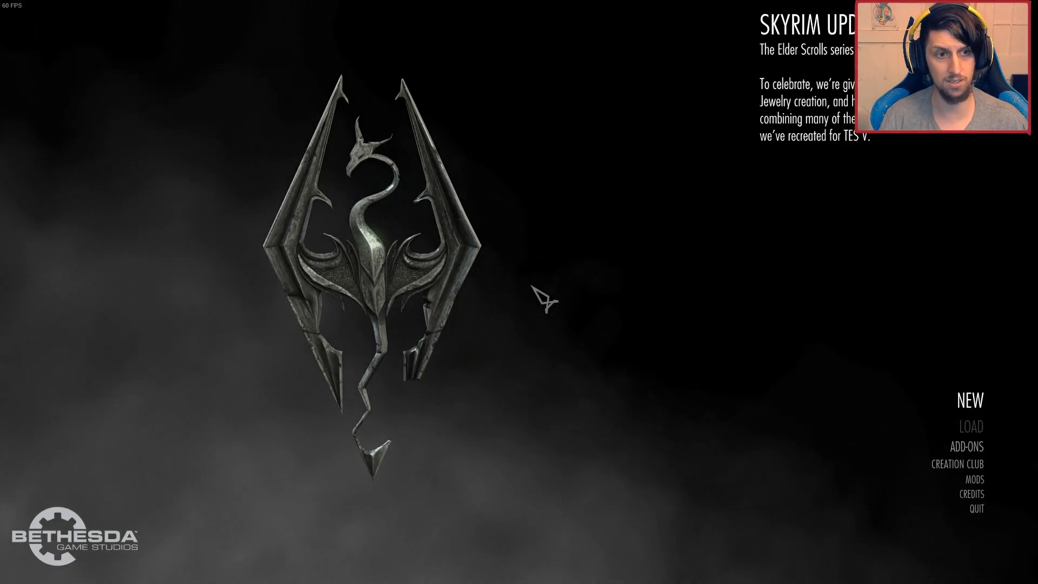
# Start a new game to check the SKSE version in the System menu, and quit the game.
pyautogui.click(973, 403)
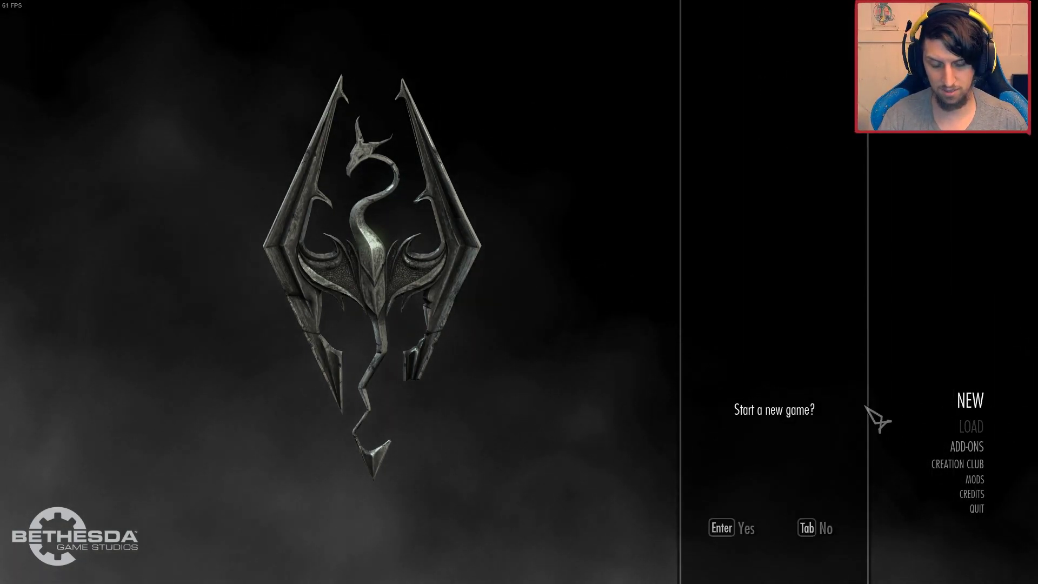
pyautogui.click(735, 403)
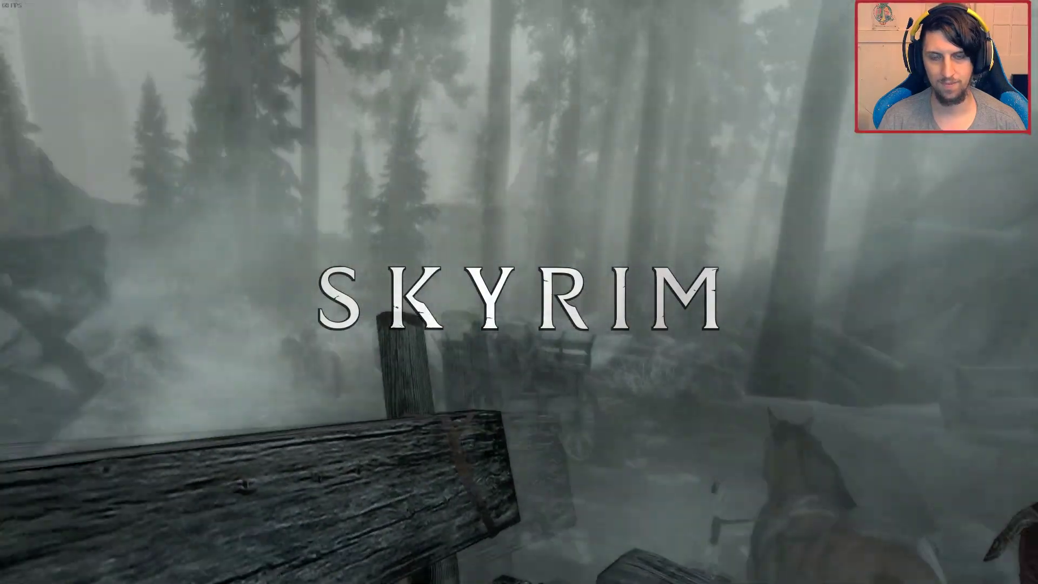
pyautogui.press('Escape')
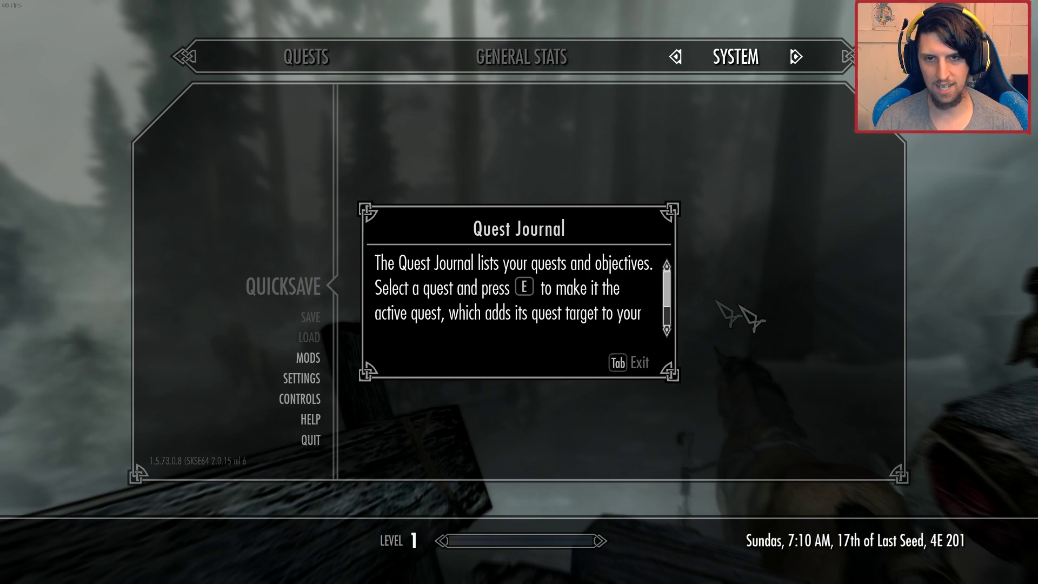
pyautogui.press('Tab')
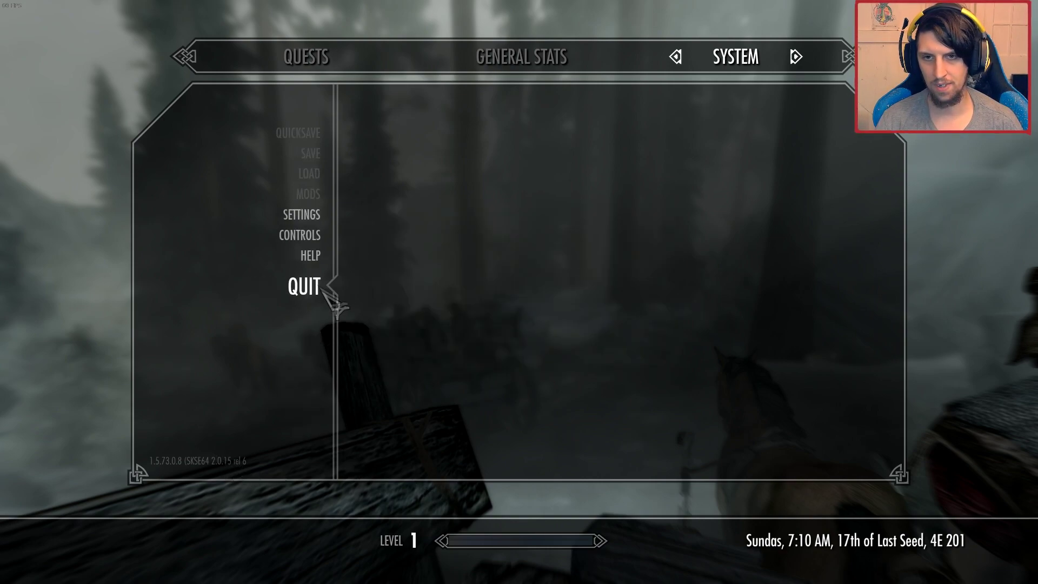
pyautogui.click(324, 292)
pyautogui.click(390, 308)
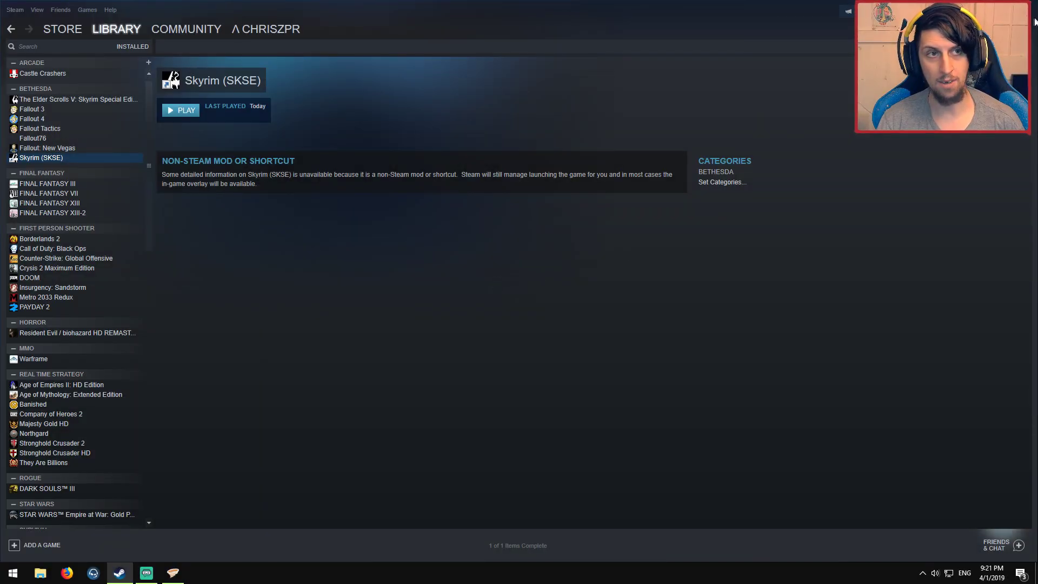
# Close the Steam window, switch to Vortex, and view the installed mods and the dashboard.
pyautogui.click(1027, 8)
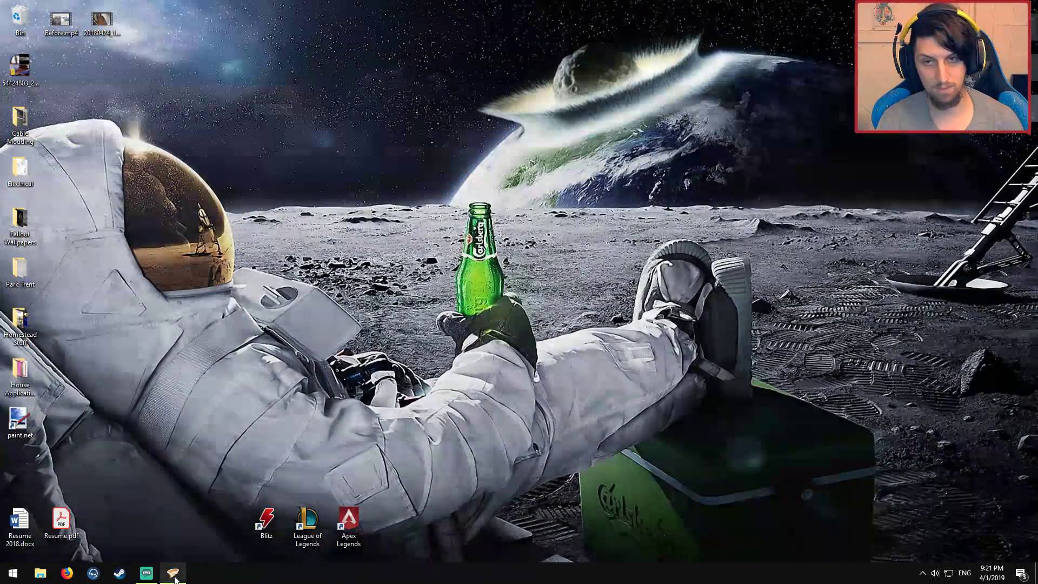
pyautogui.click(174, 574)
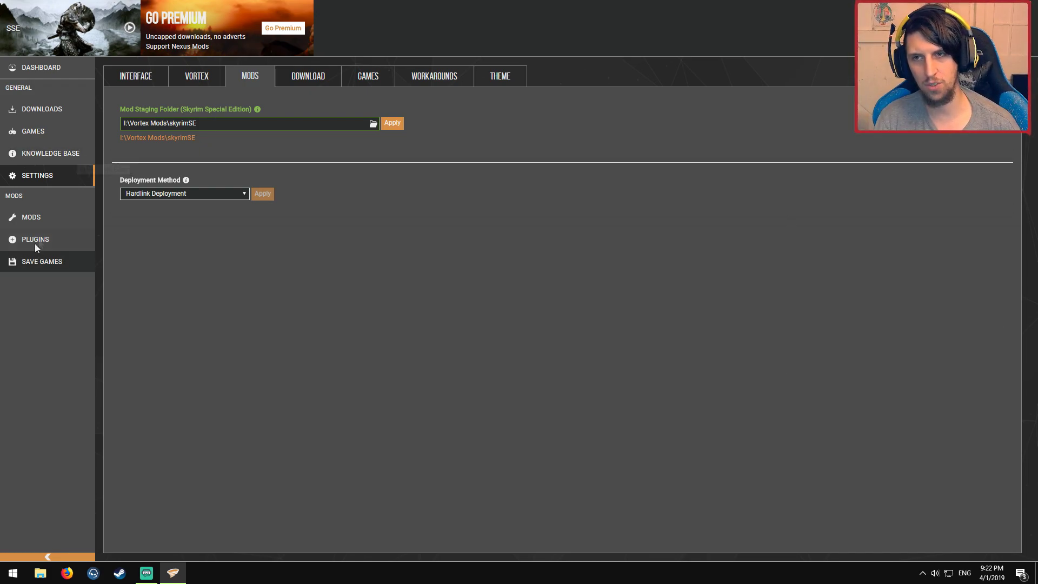
pyautogui.click(41, 217)
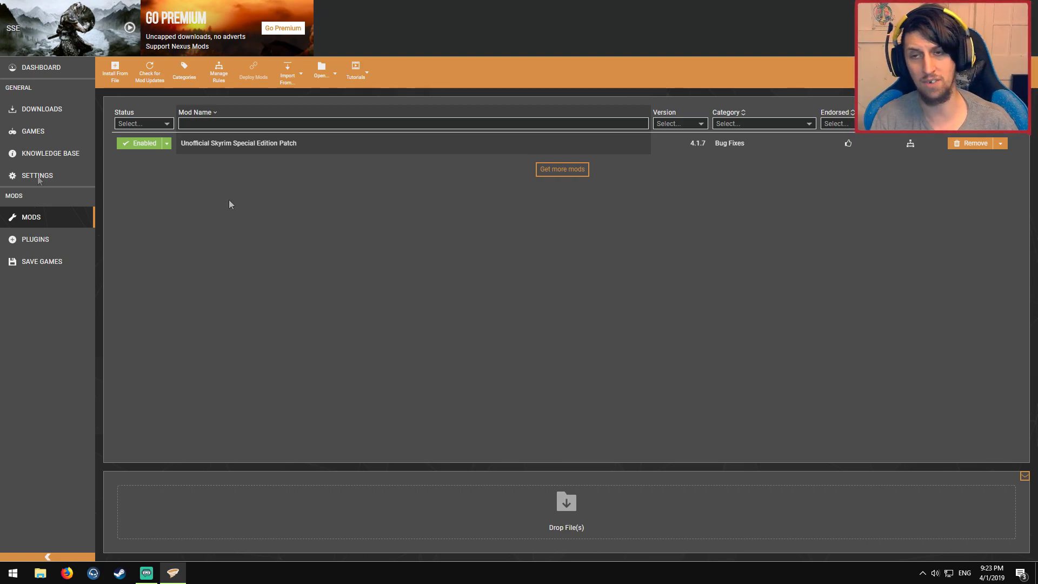
pyautogui.click(69, 77)
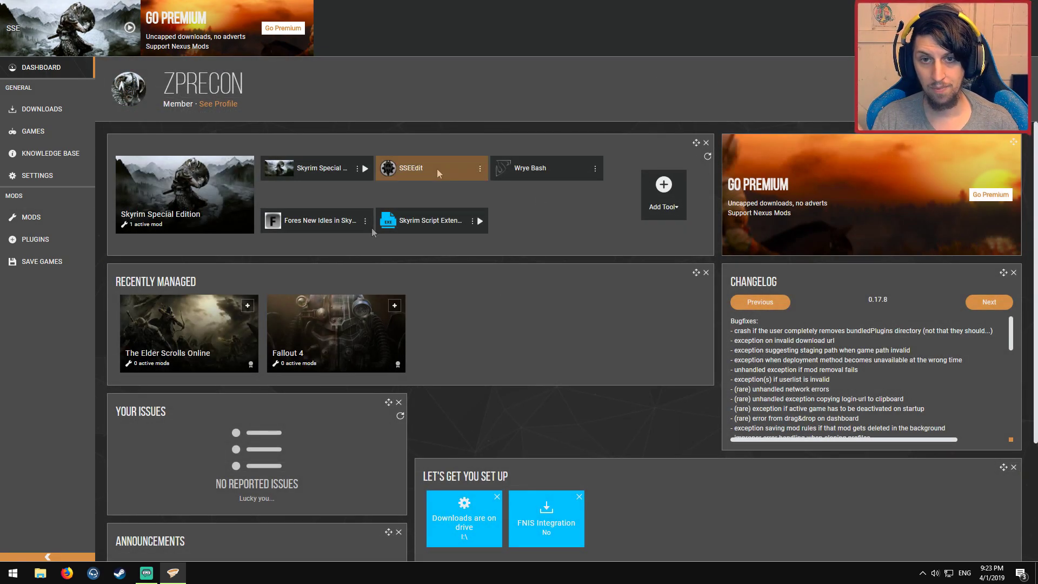